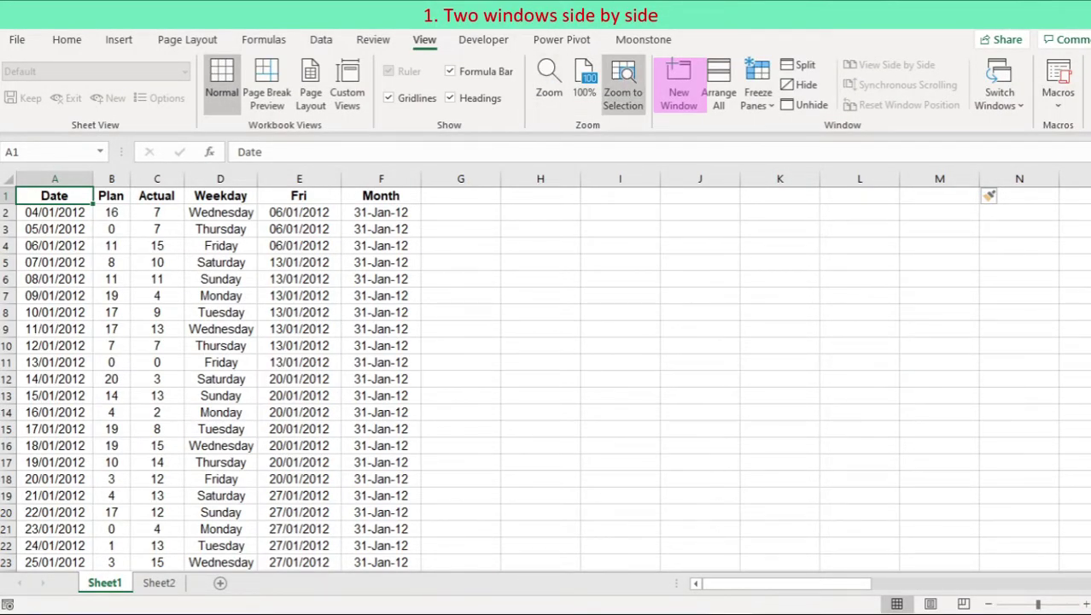
Step: Open a second window of the workbook, arranged vertically beside the first, and show Sheet2 in it
{"action": "left_click", "coordinate": [680, 86]}
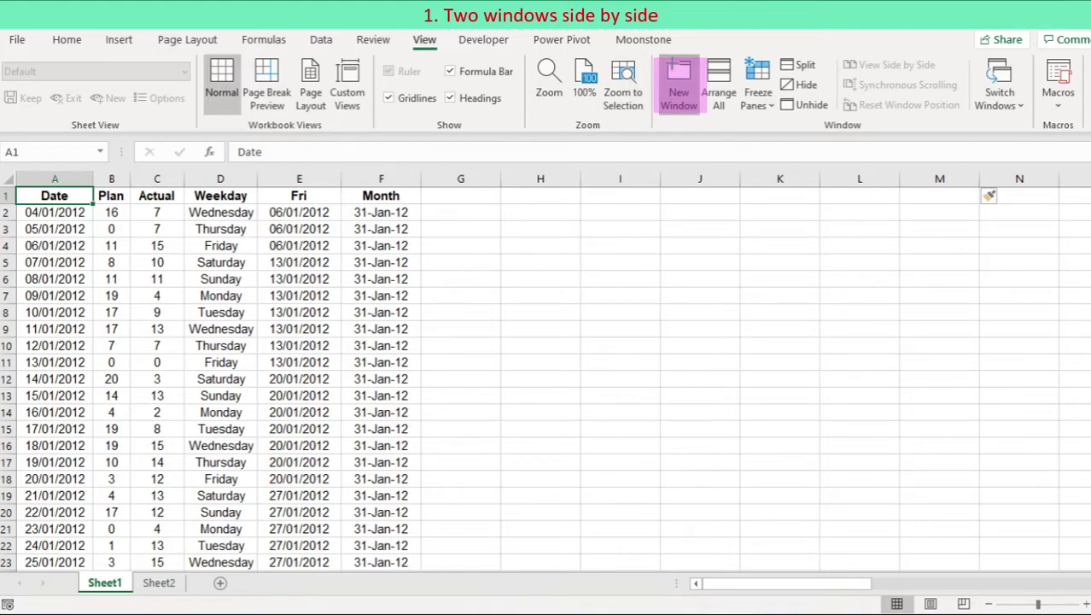
{"action": "key", "text": "alt+w"}
{"action": "key", "text": "a"}
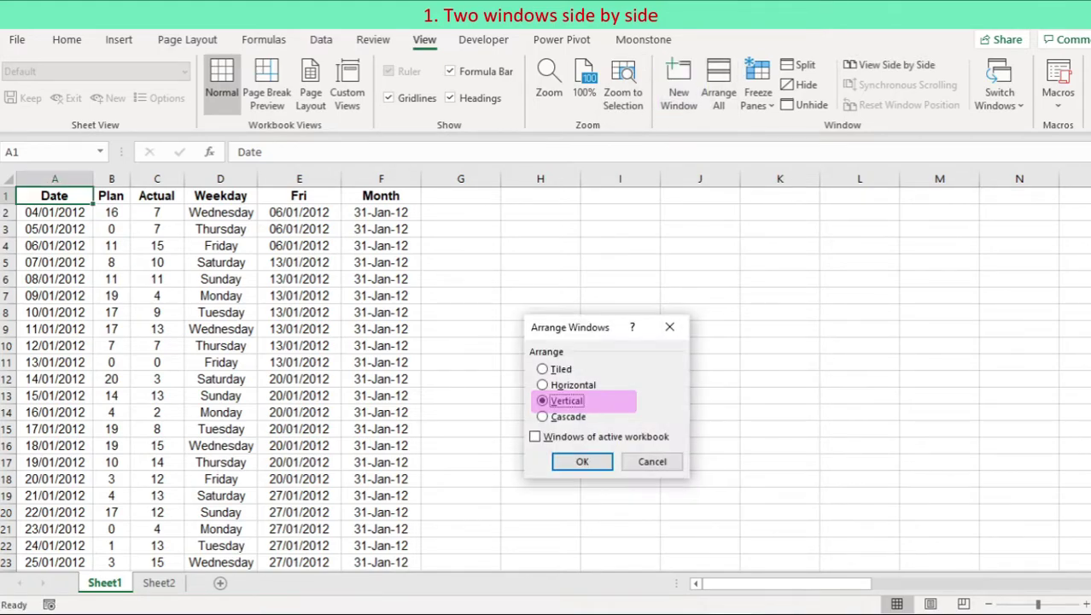
{"action": "key", "text": "Return"}
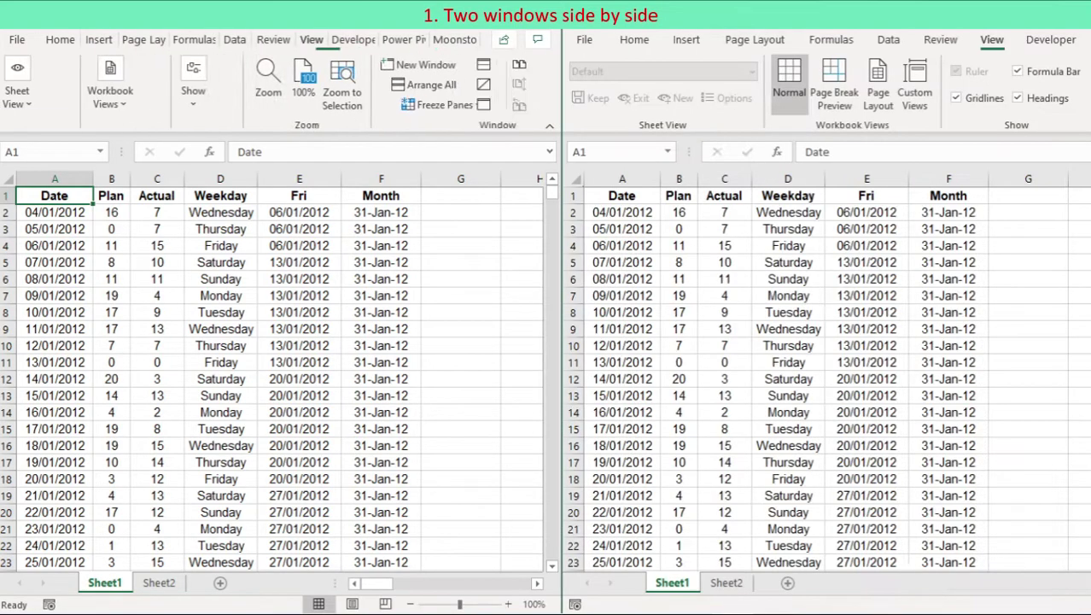
{"action": "key", "text": "ctrl+F6"}
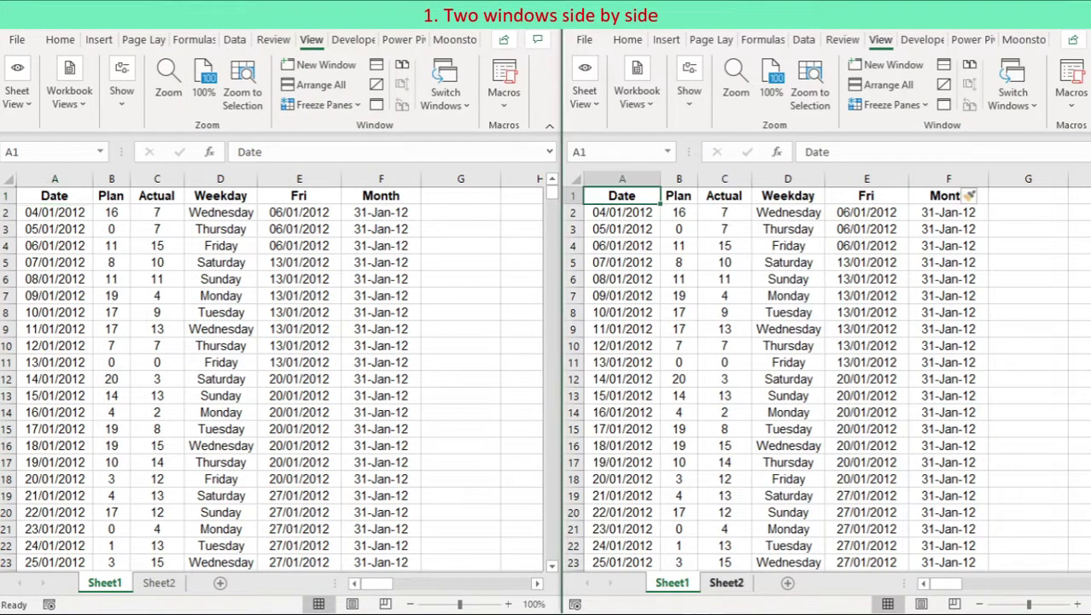
{"action": "key", "text": "ctrl+Page_Down"}
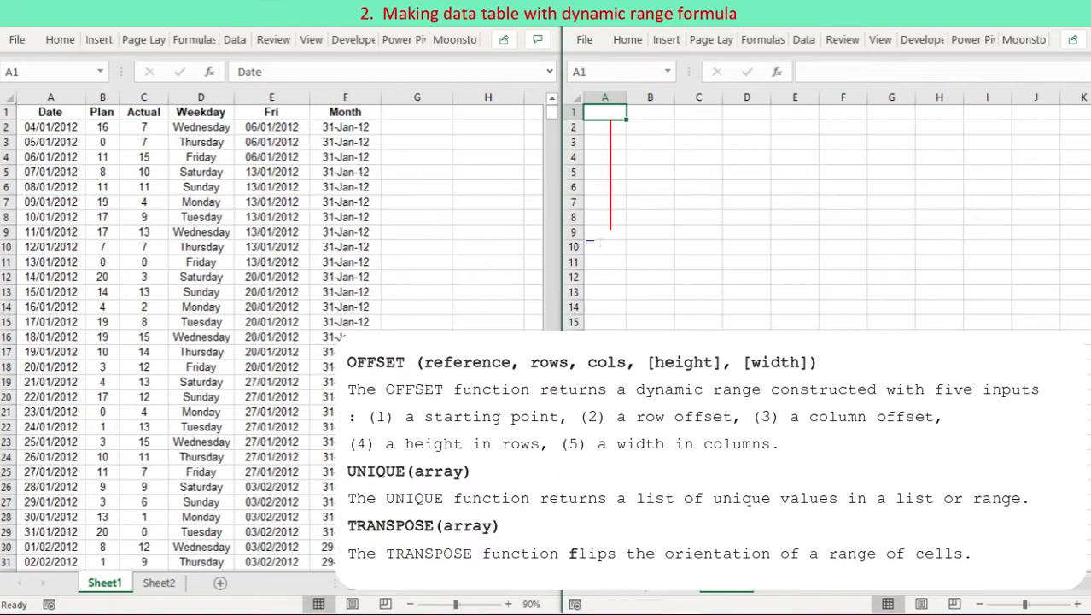
Step: Enter =TRANSPOSE(UNIQUE(OFFSET(Sheet1!F1,0,0,COUNTA(Sheet1!F:F),1))) in cell A1 of Sheet2 to list the unique months across row 1
{"action": "type", "text": "=t"}
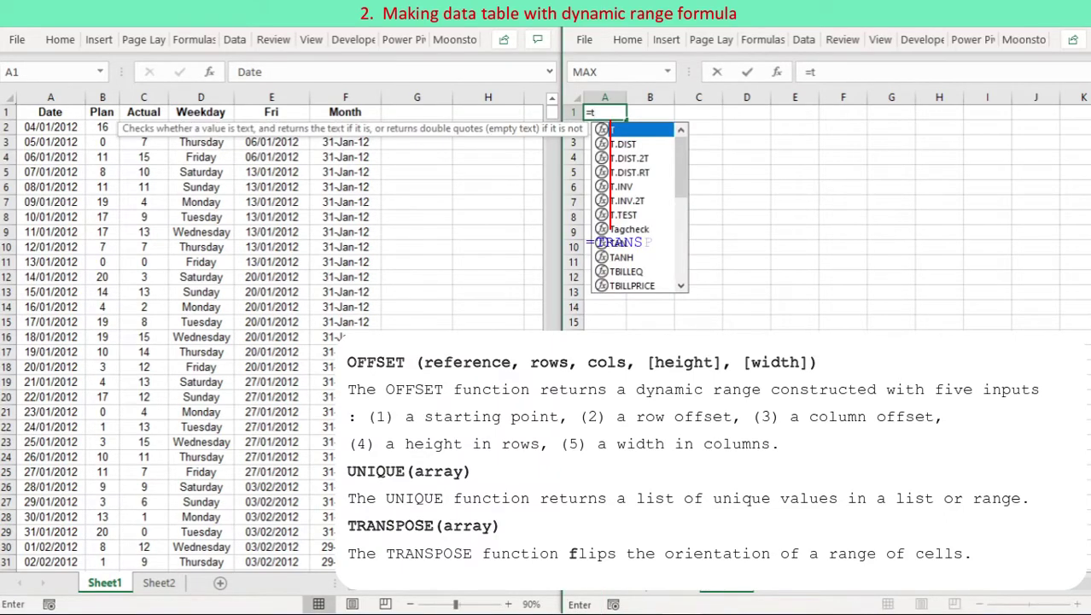
{"action": "key", "text": "BackSpace"}
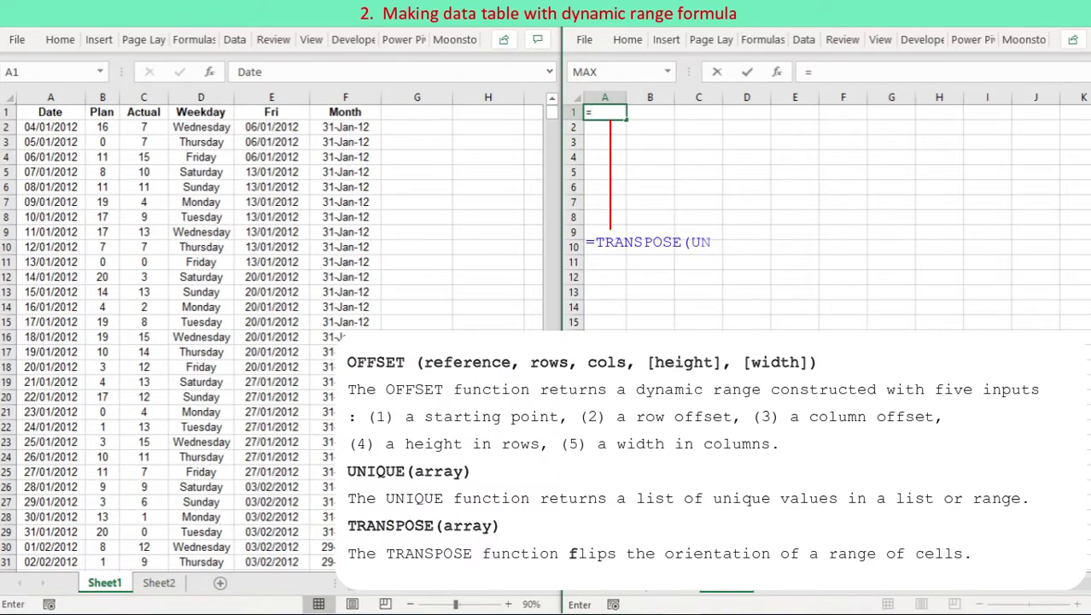
{"action": "type", "text": "TRANSPOSE"}
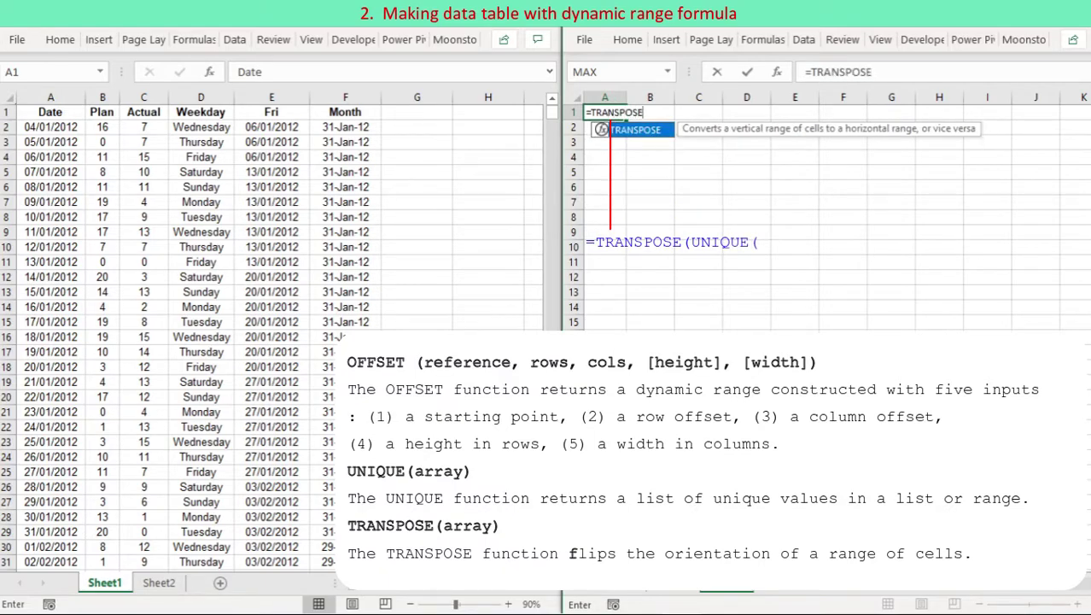
{"action": "type", "text": "(UNIQUE"}
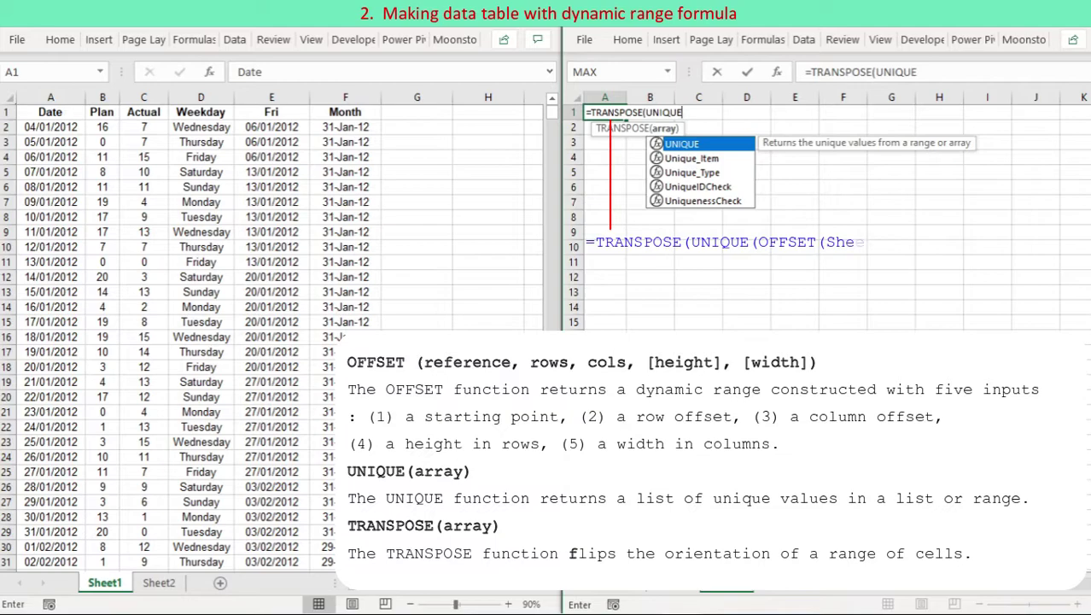
{"action": "type", "text": "("}
{"action": "type", "text": "O"}
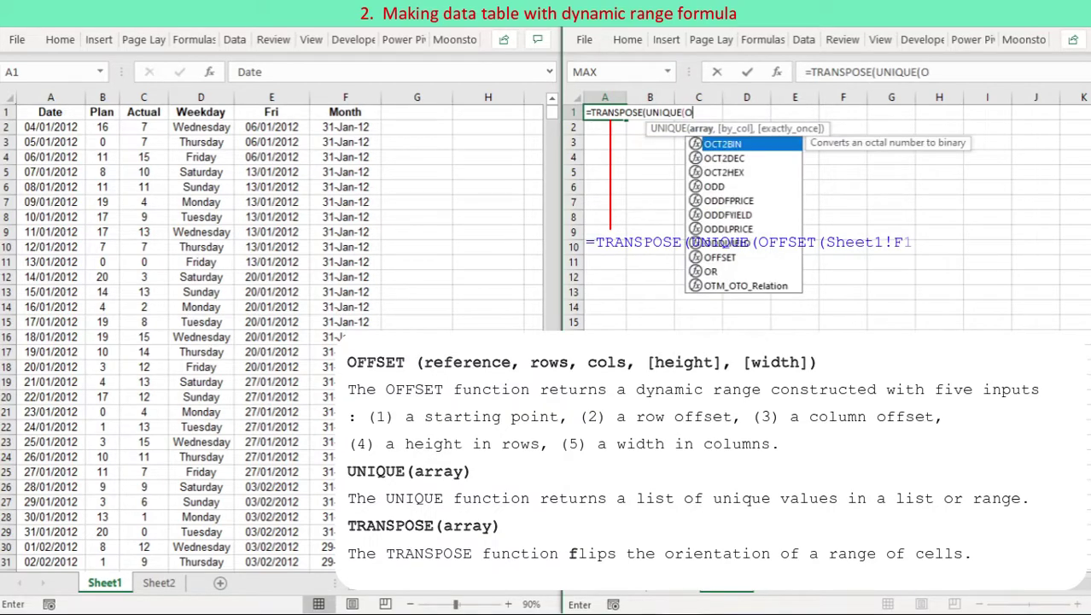
{"action": "type", "text": "FFSET("}
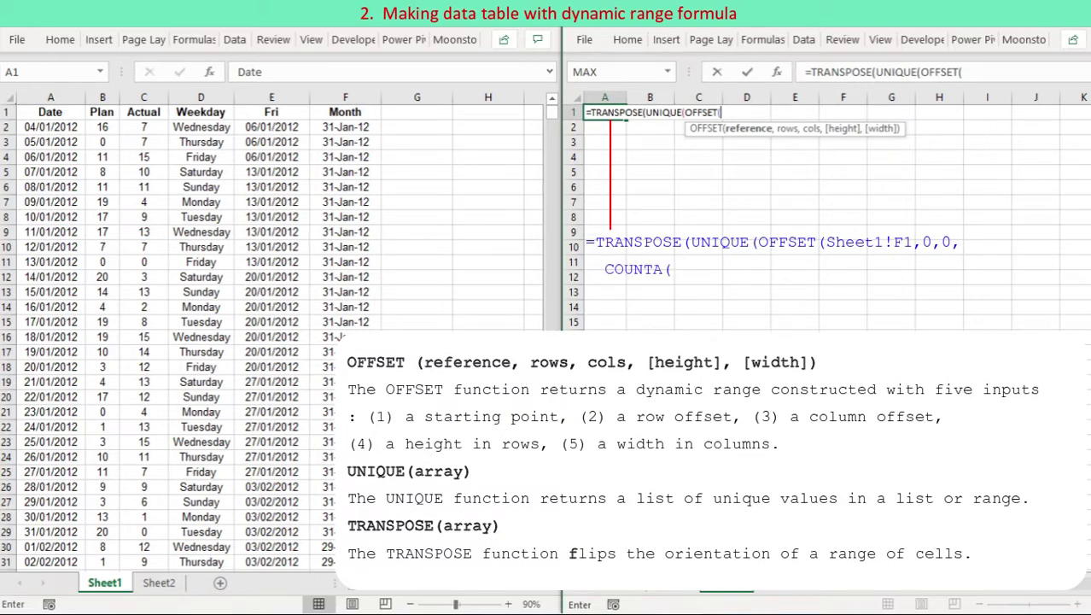
{"action": "left_click", "coordinate": [345, 112]}
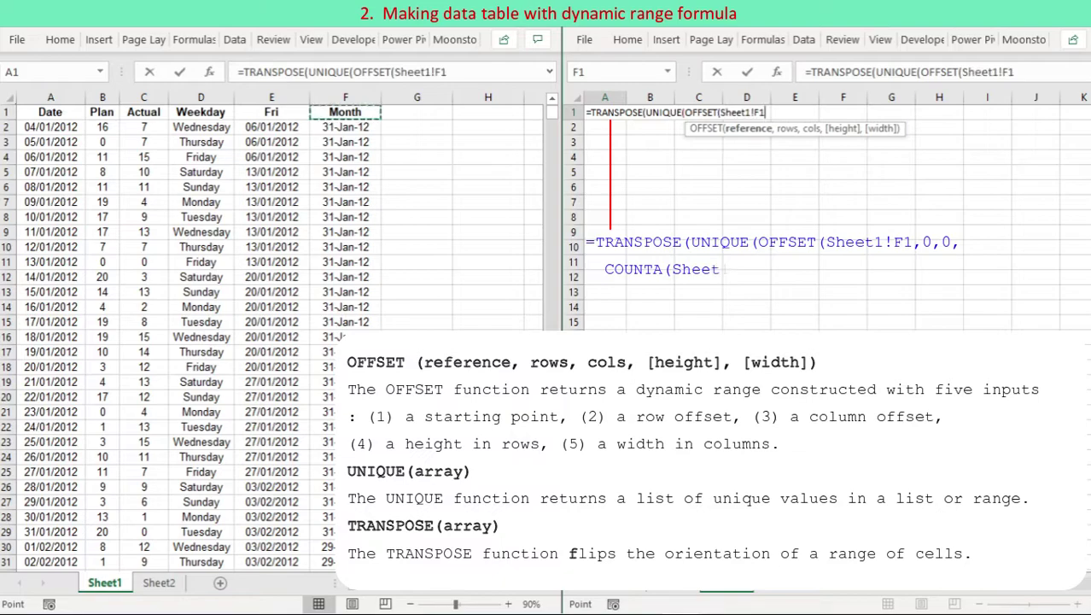
{"action": "type", "text": ",0,"}
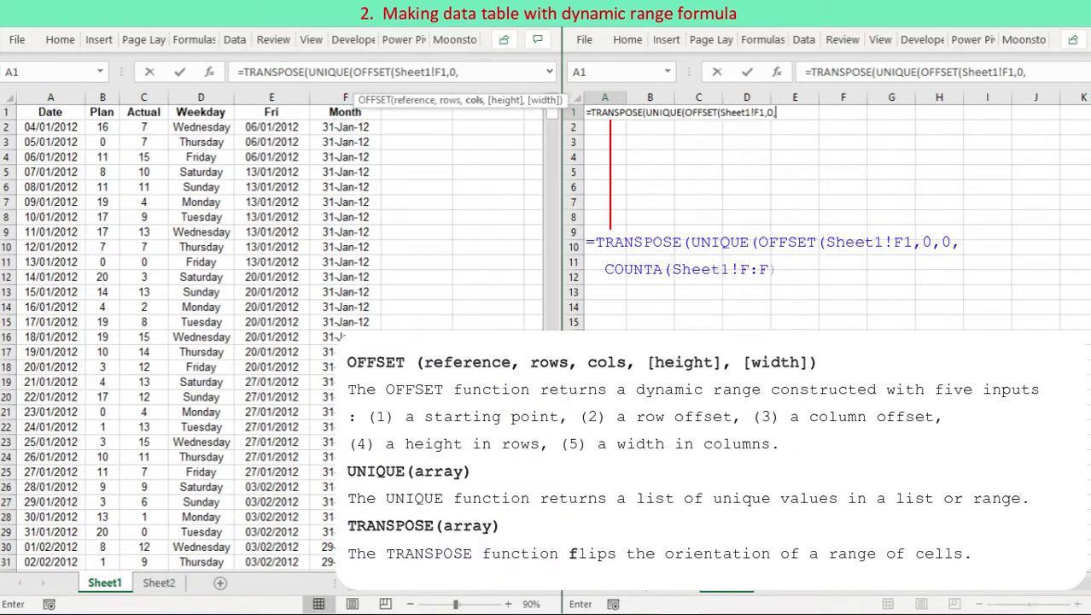
{"action": "type", "text": "0,"}
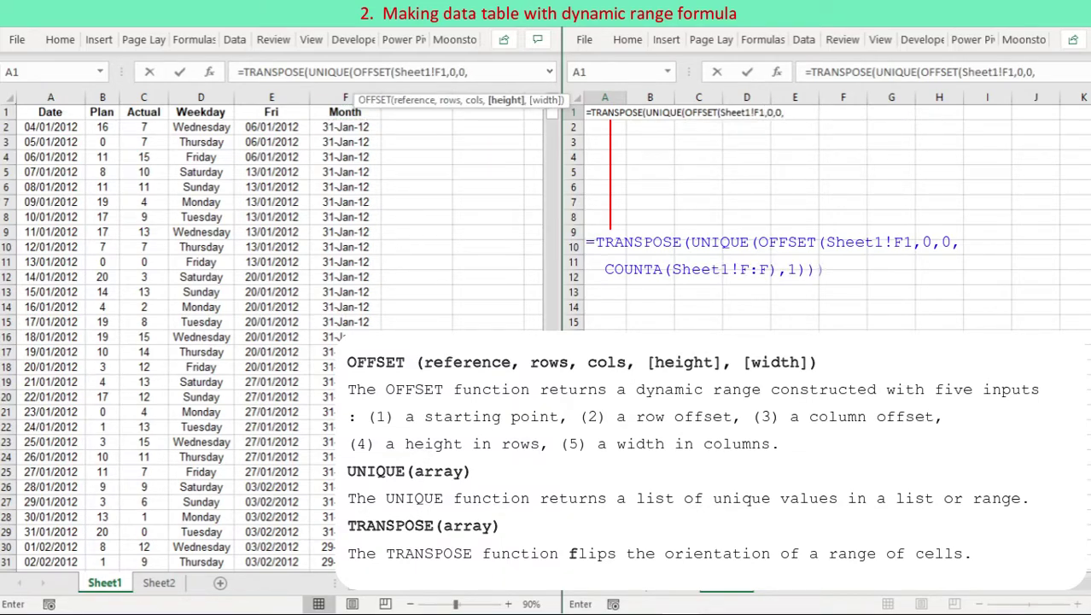
{"action": "type", "text": "CO"}
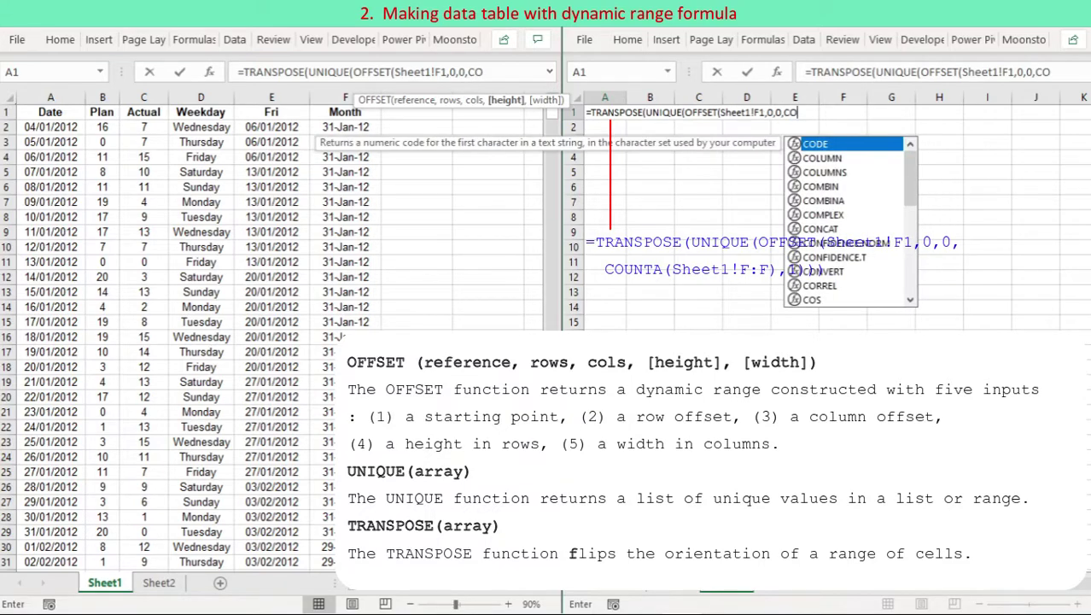
{"action": "type", "text": "UNTA("}
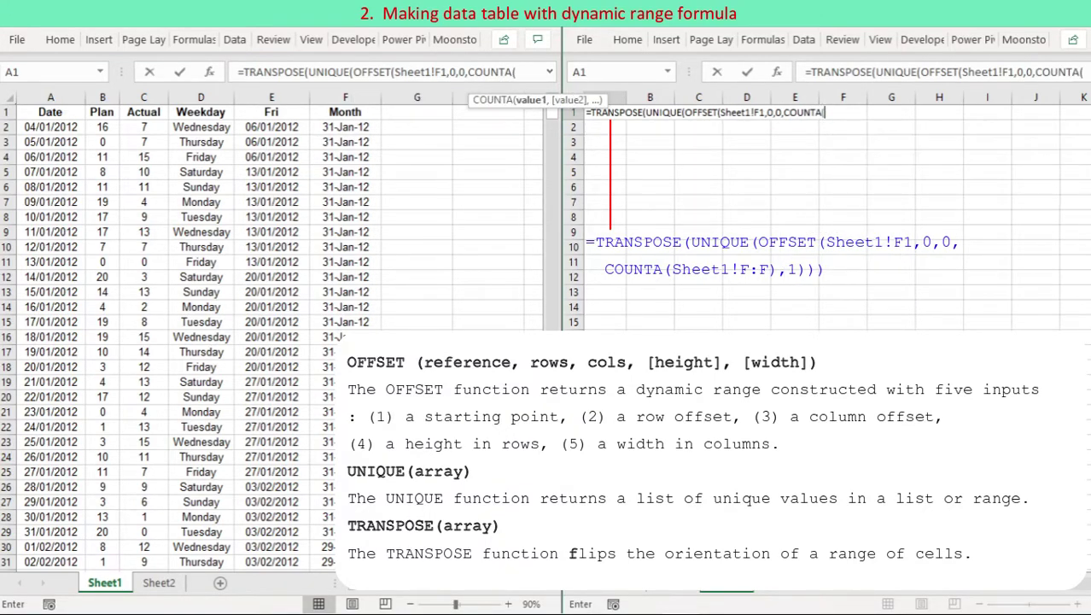
{"action": "left_click", "coordinate": [345, 98]}
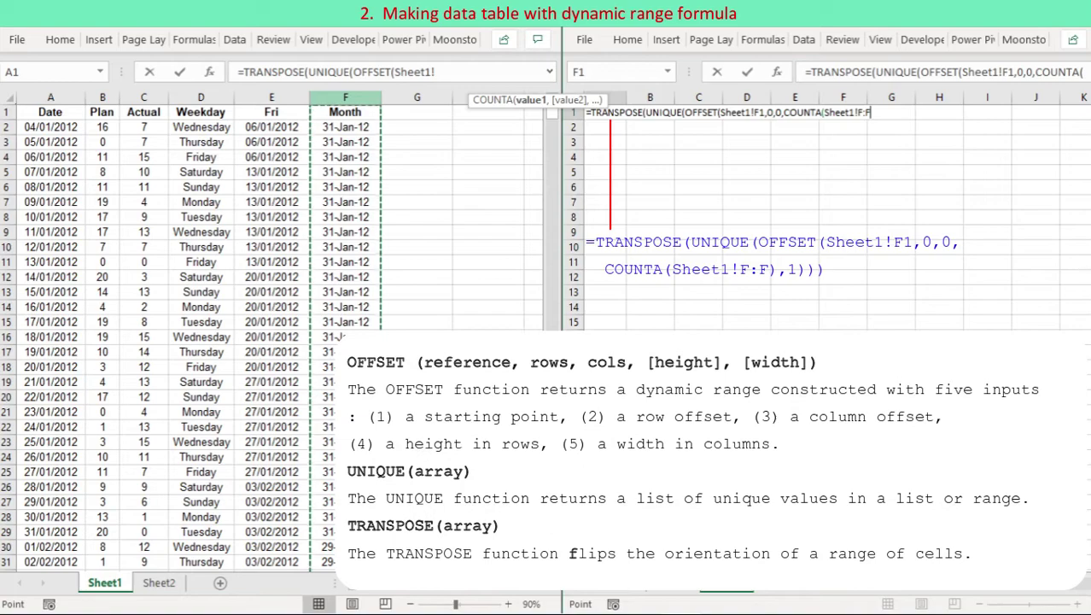
{"action": "type", "text": "),"}
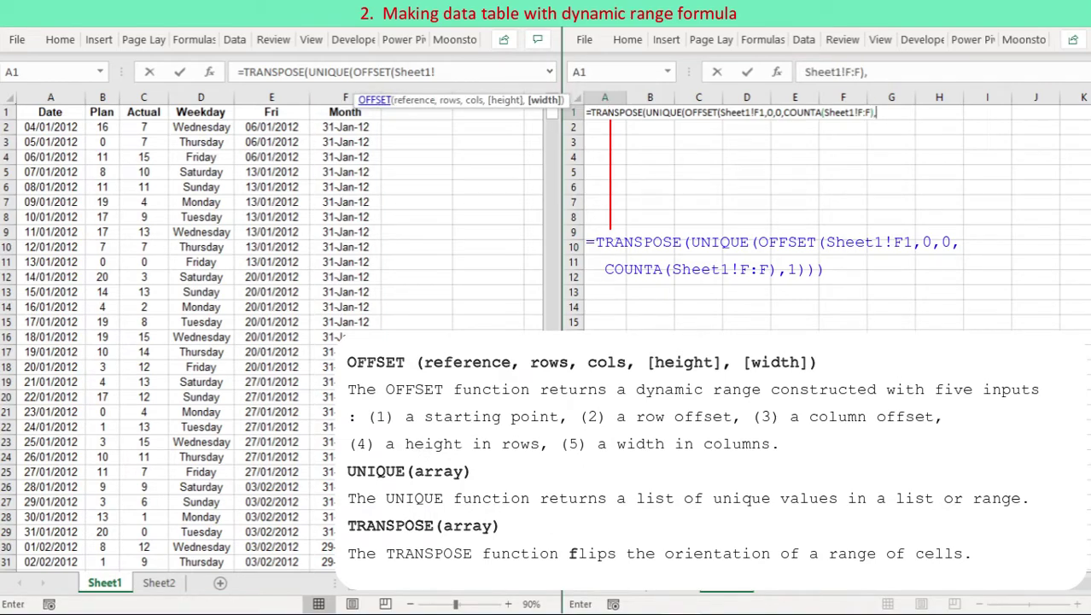
{"action": "type", "text": "1)))"}
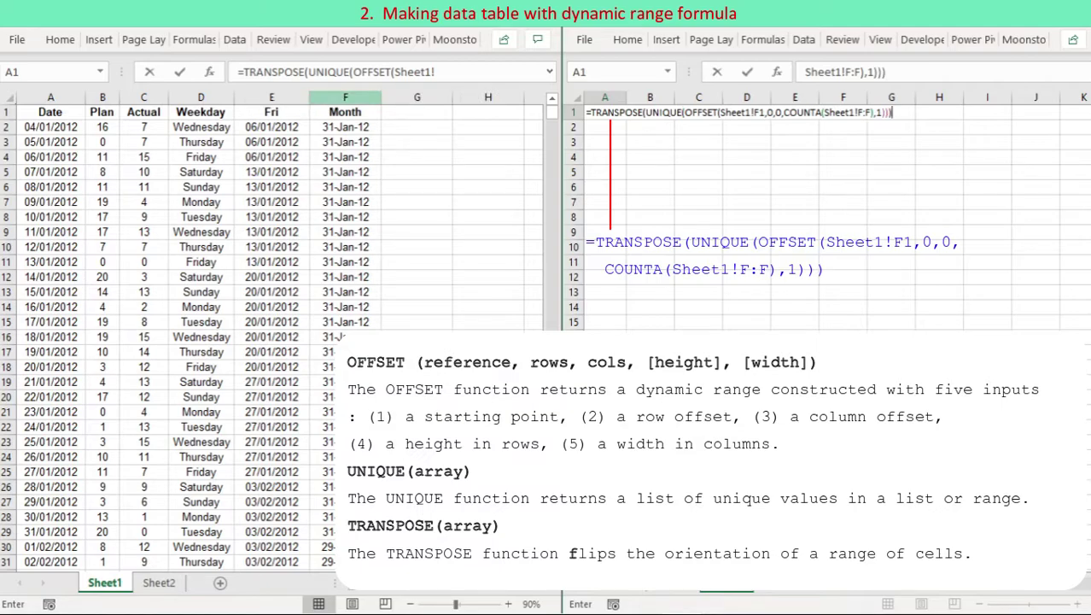
{"action": "key", "text": "ctrl+Return"}
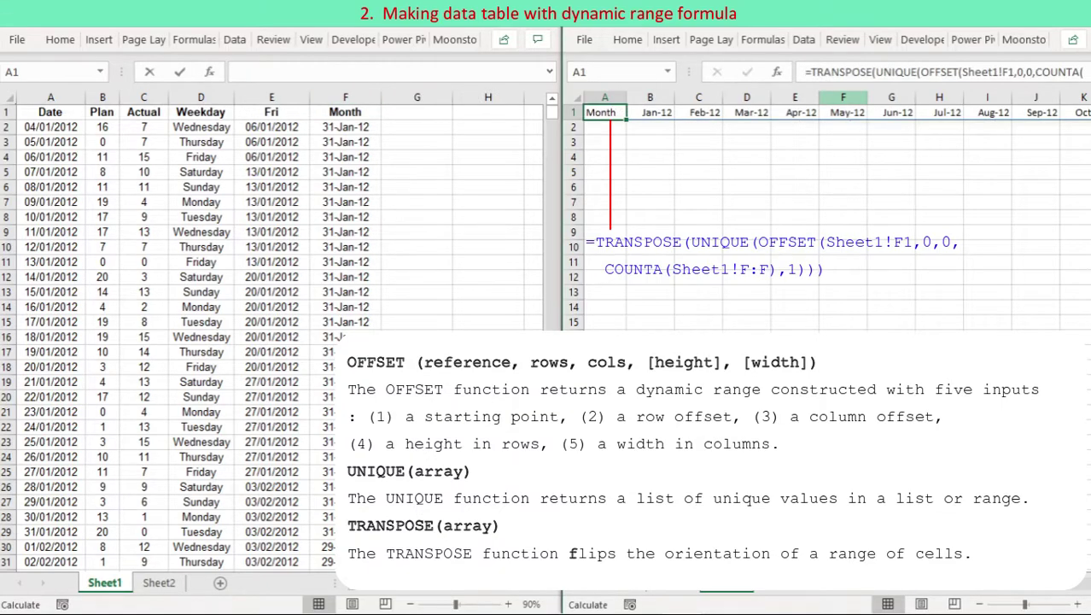
Step: Enter the alternative month-list formula =TRANSPOSE(UNIQUE((Sheet1!F1:INDEX(Sheet1!F:F,COUNTA(Sheet1!F:F),FALSE)))) in cell A2 of Sheet2
{"action": "left_click", "coordinate": [604, 127]}
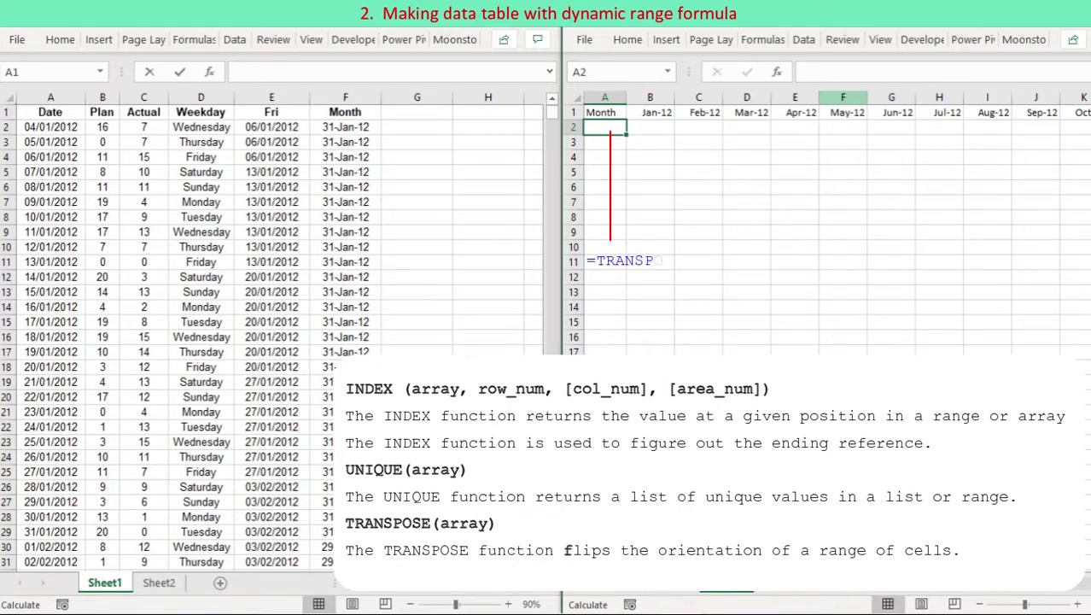
{"action": "type", "text": "="}
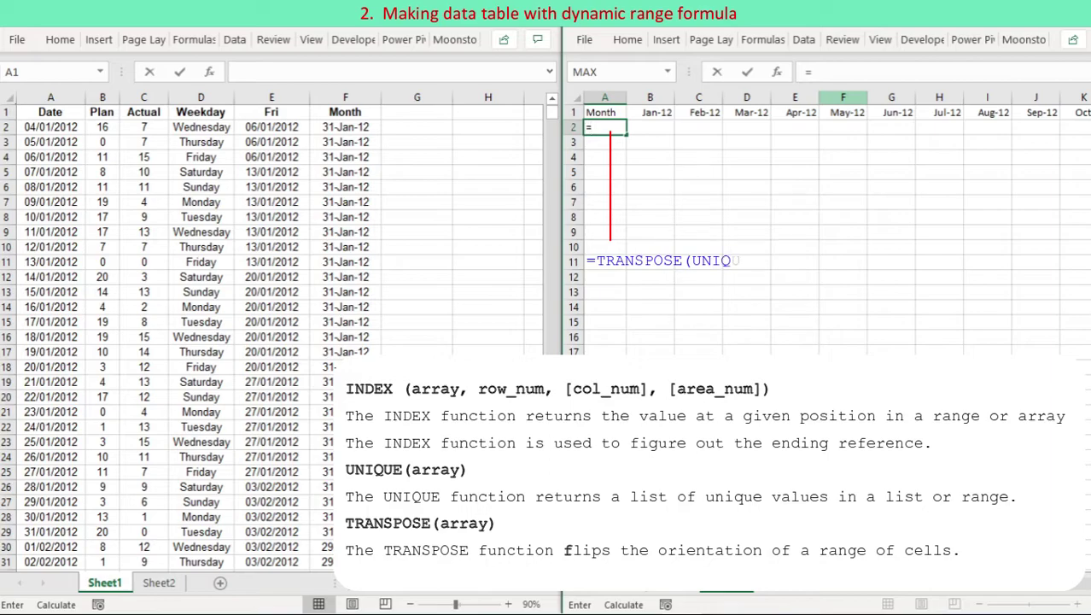
{"action": "type", "text": "TRA"}
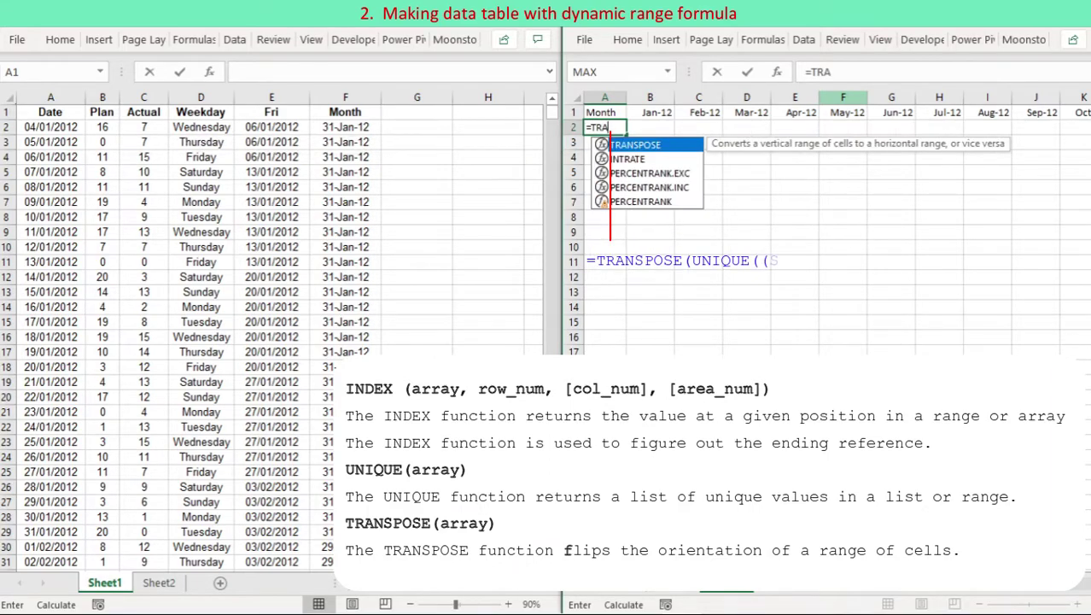
{"action": "type", "text": "NSPOS"}
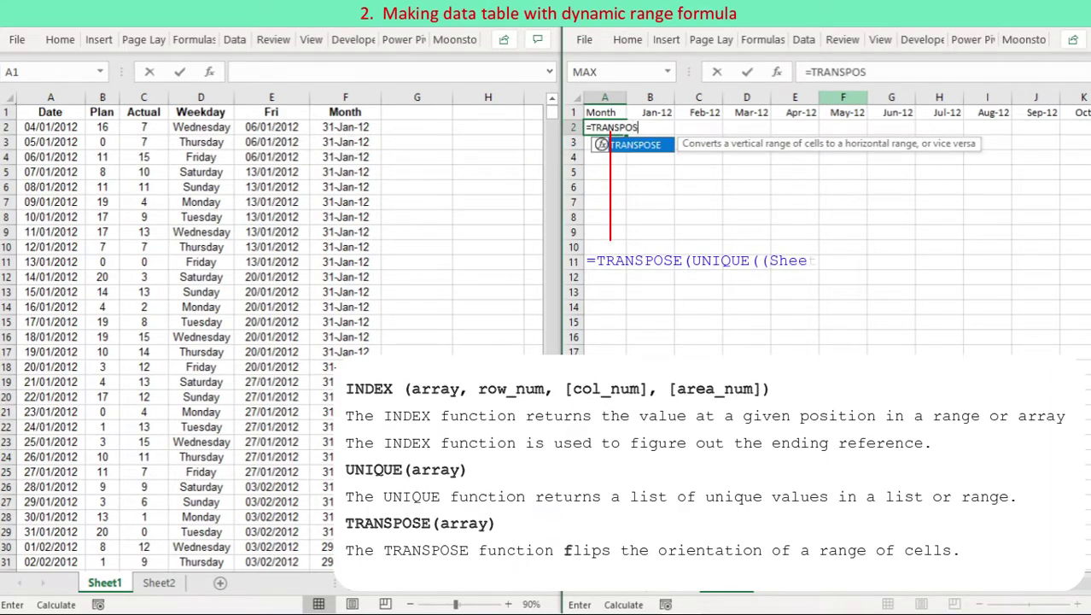
{"action": "type", "text": "E(U"}
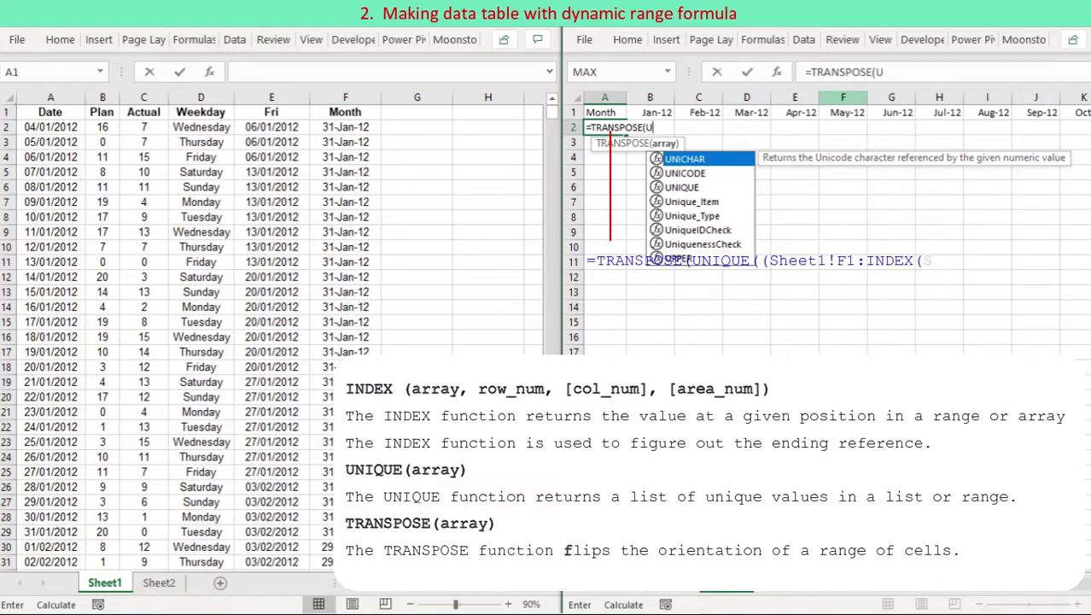
{"action": "type", "text": "NIQUE"}
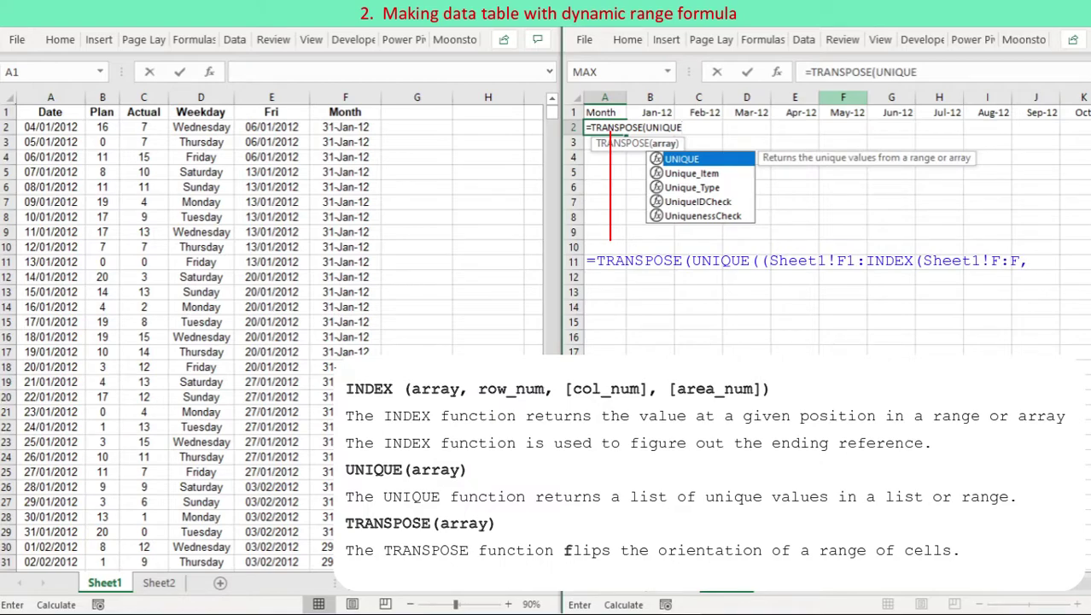
{"action": "type", "text": "("}
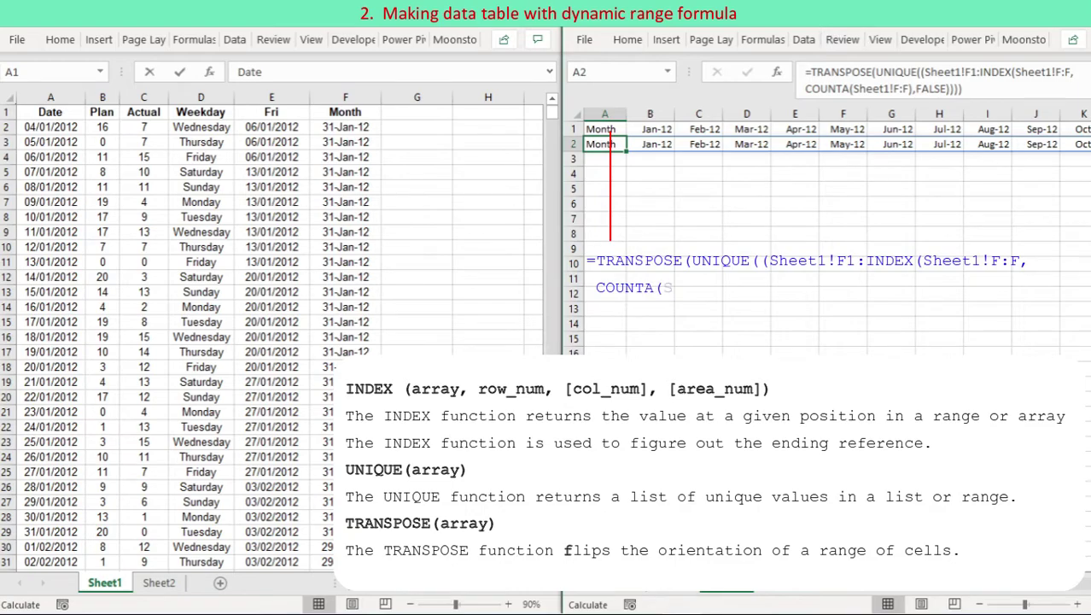
{"action": "left_click_drag", "start_coordinate": [805, 72], "coordinate": [963, 89]}
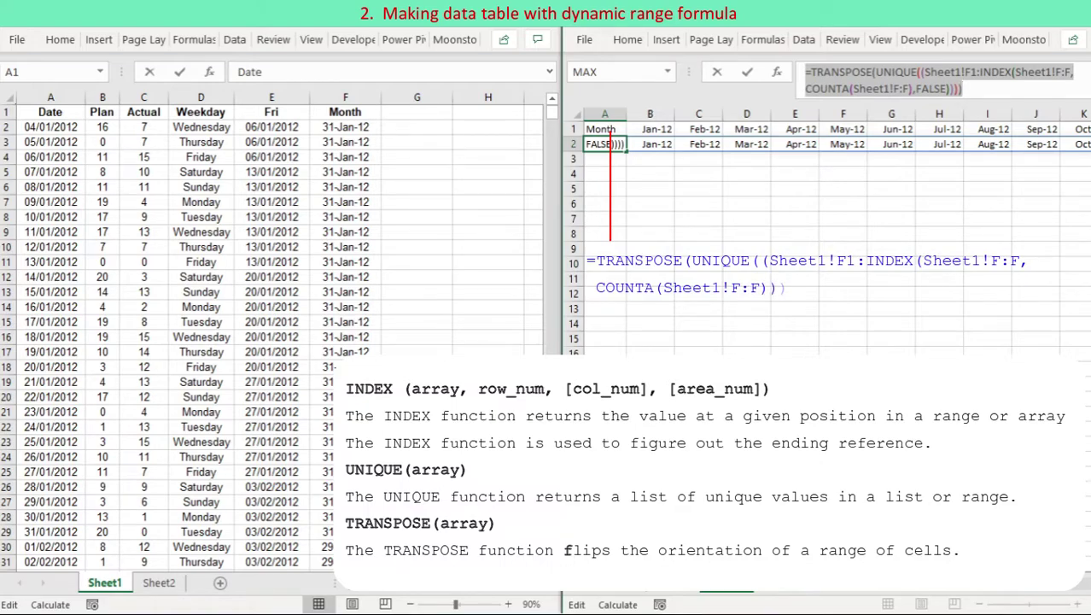
{"action": "type", "text": "="}
{"action": "left_click", "coordinate": [793, 189]}
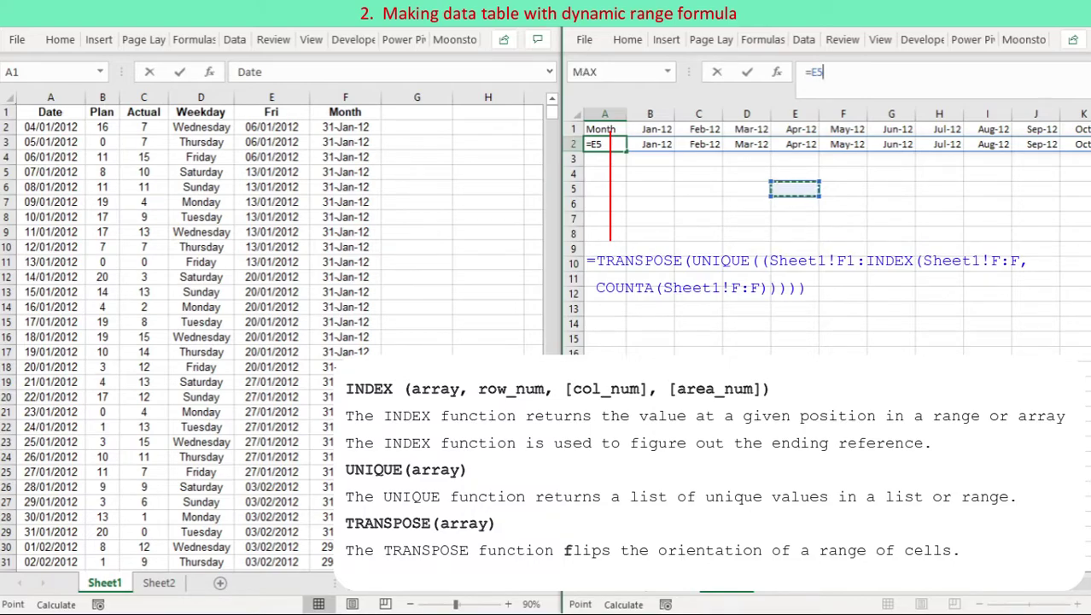
{"action": "key", "text": "ctrl+z"}
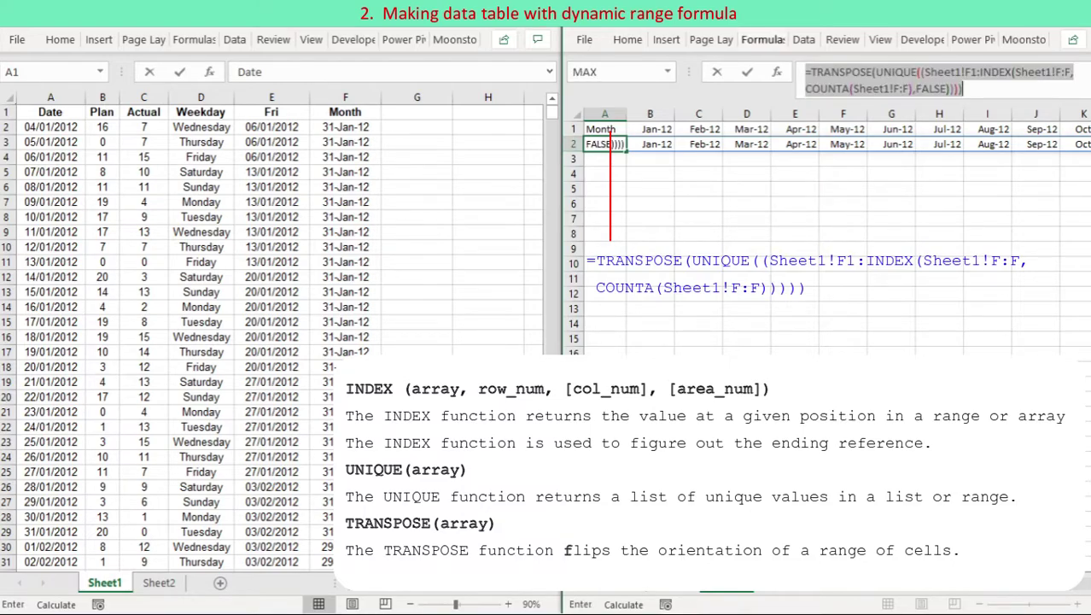
{"action": "key", "text": "ctrl+Return"}
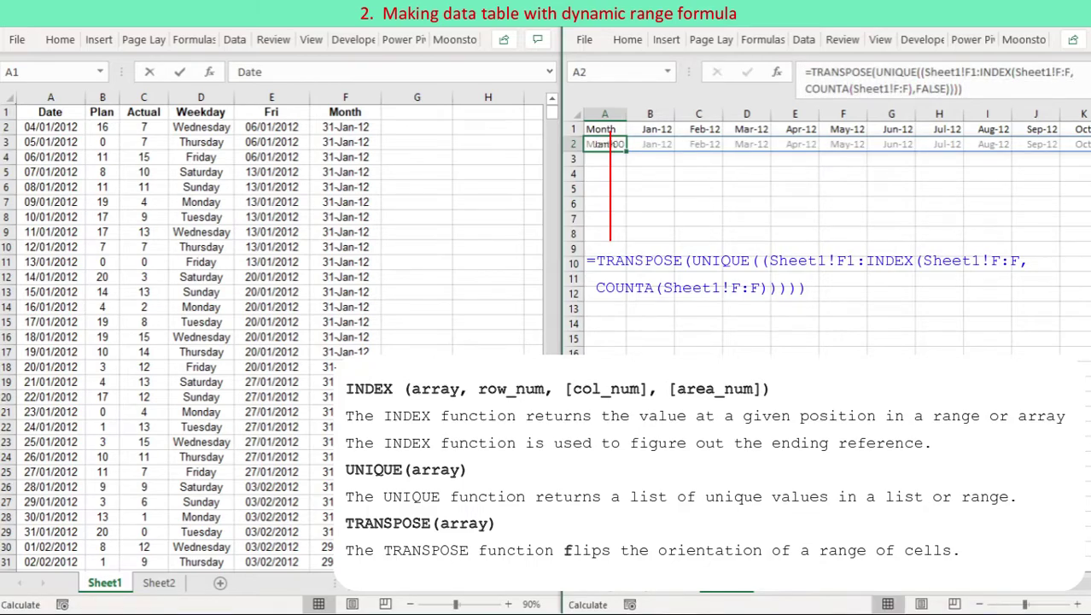
Step: Delete the duplicate month list in row 2 of Sheet2
{"action": "key", "text": "ctrl+shift+Right"}
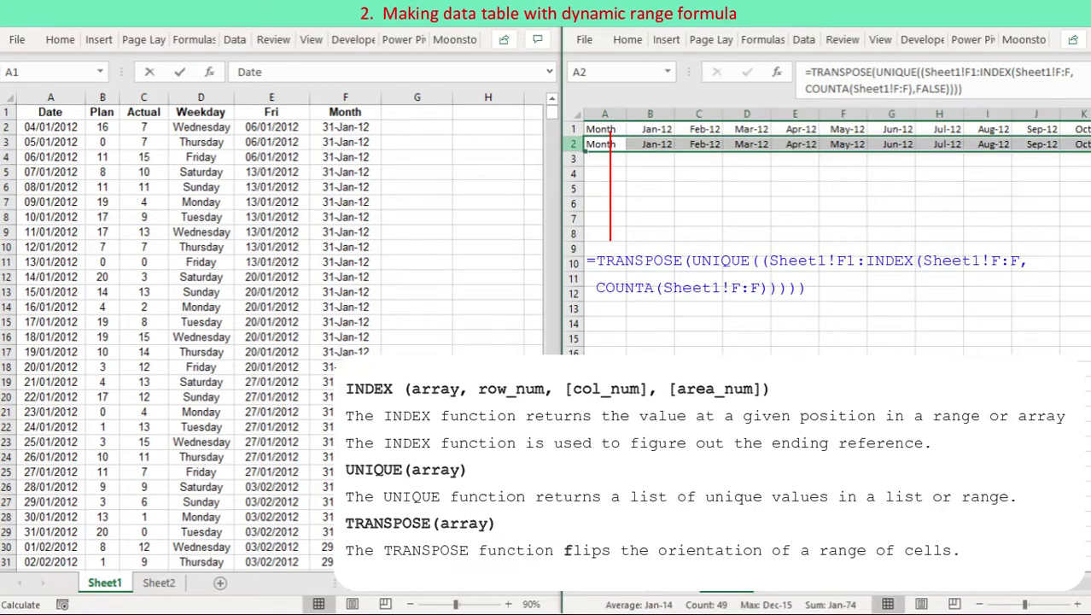
{"action": "right_click", "coordinate": [589, 143]}
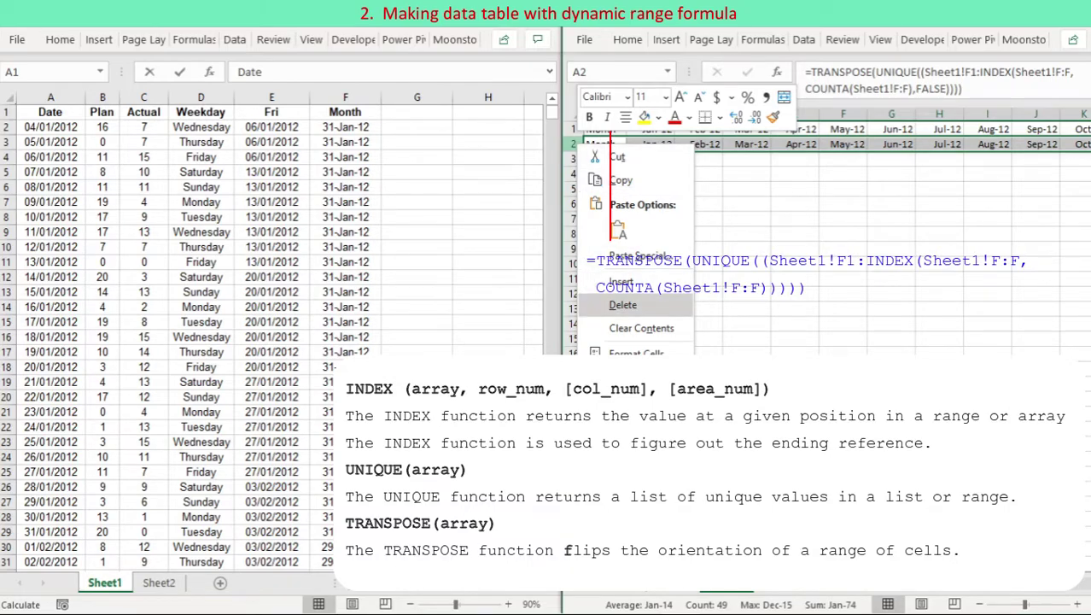
{"action": "left_click", "coordinate": [622, 305]}
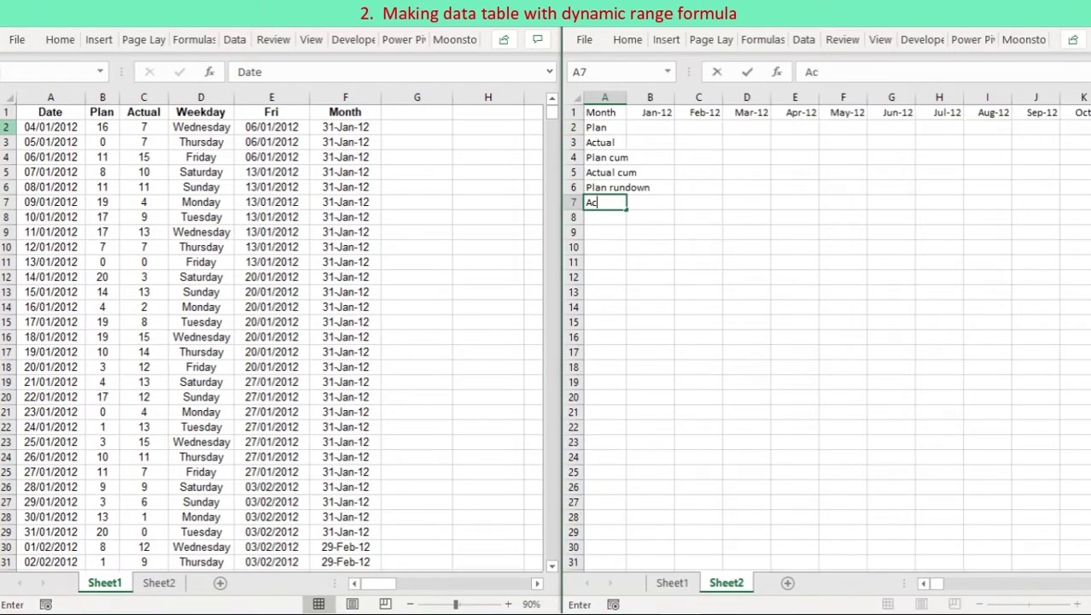
Step: Complete the label "Actual rundown" in cell A7 of Sheet2 and auto-fit column A's width to the labels
{"action": "type", "text": "tual"}
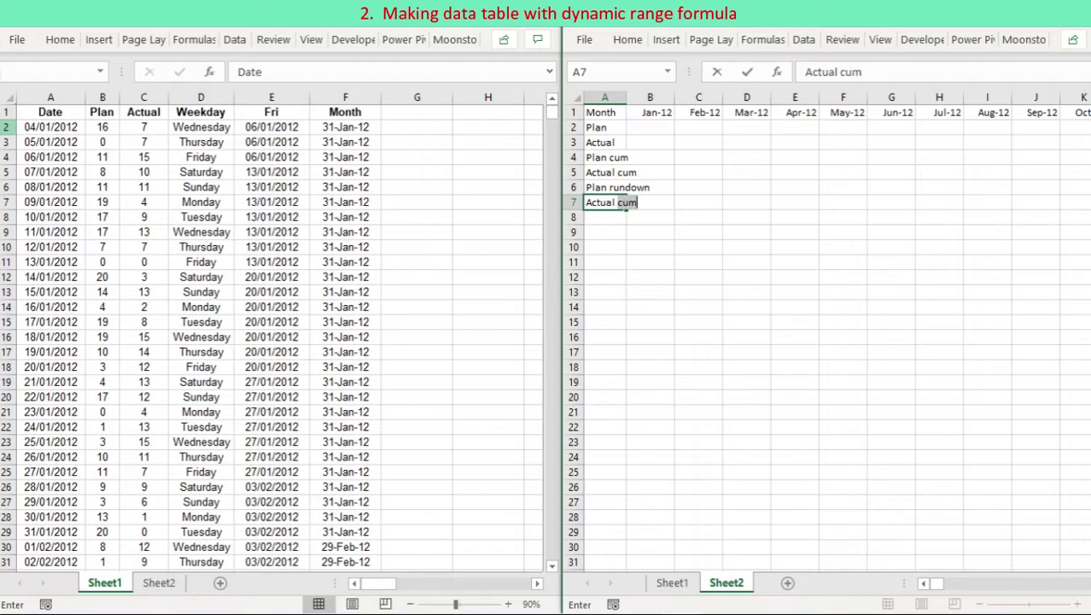
{"action": "type", "text": " rundown"}
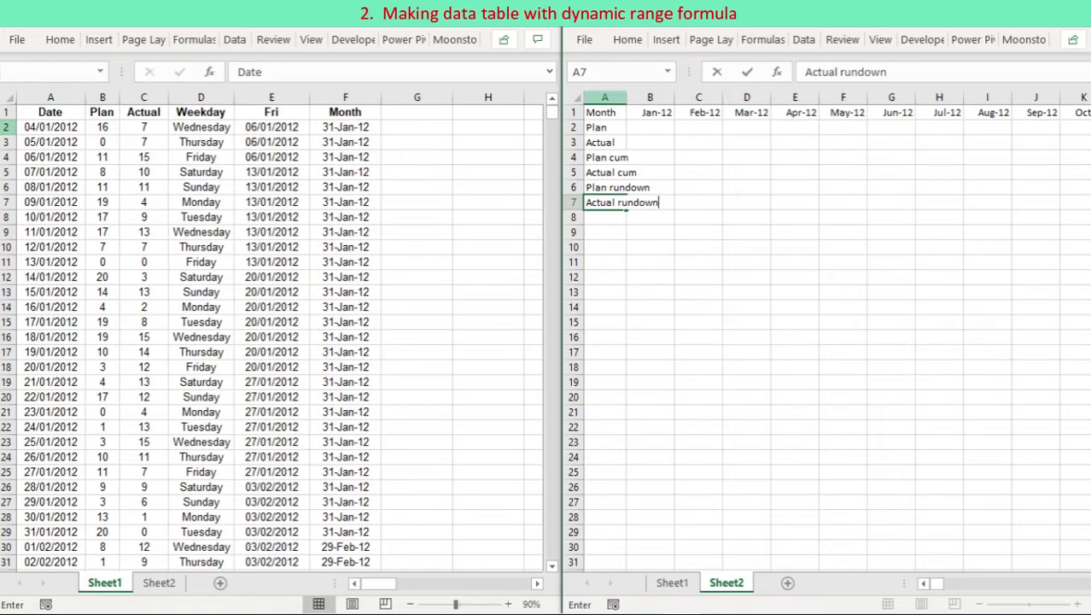
{"action": "left_click", "coordinate": [604, 97]}
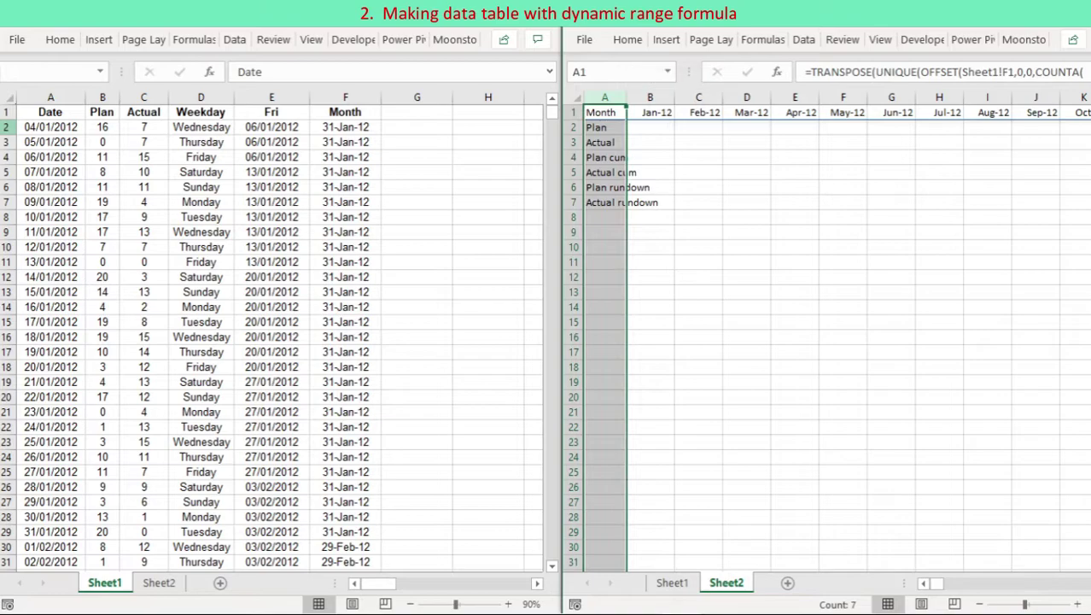
{"action": "double_click", "coordinate": [627, 97]}
Step: Enter =SUMIF(Sheet1!F:F,B1,Sheet1!B:B) in cell B2 of Sheet2 to total the January plan values
{"action": "left_click", "coordinate": [687, 127]}
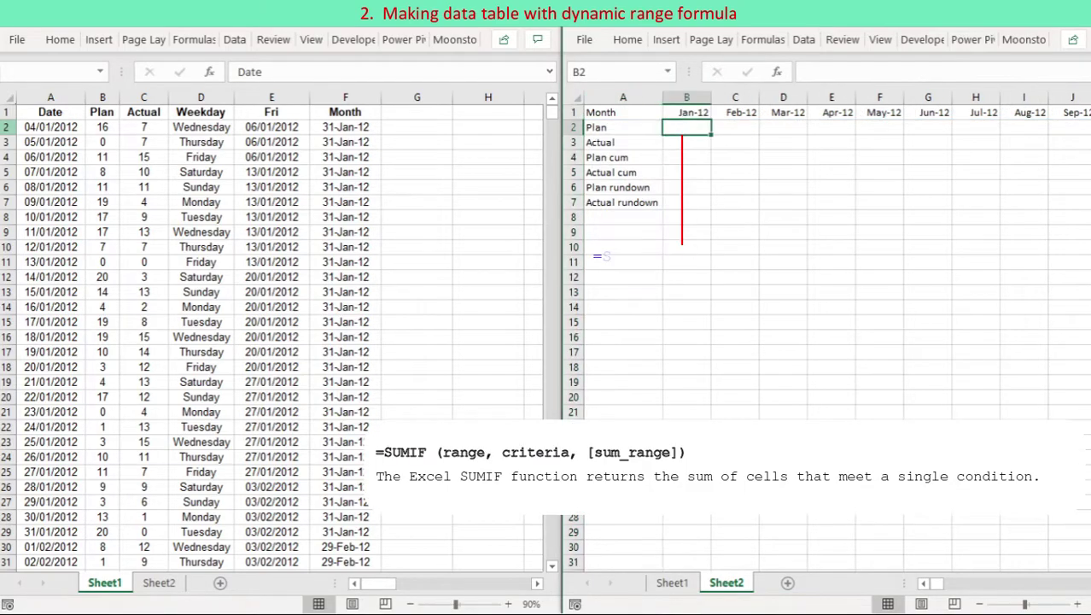
{"action": "type", "text": "="}
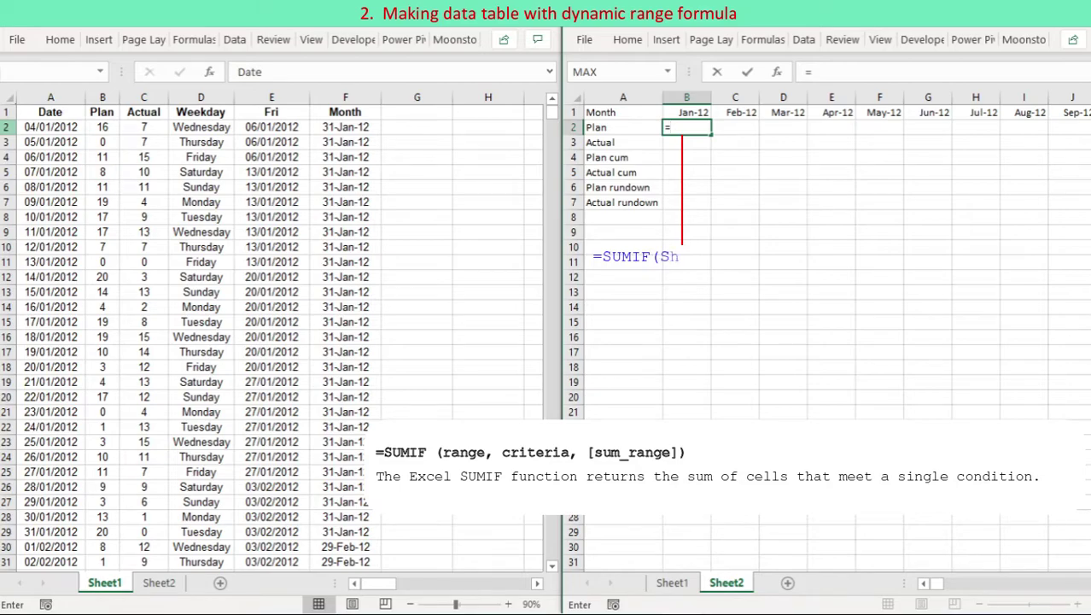
{"action": "type", "text": "su"}
{"action": "key", "text": "BackSpace"}
{"action": "key", "text": "BackSpace"}
{"action": "type", "text": "SUMI"}
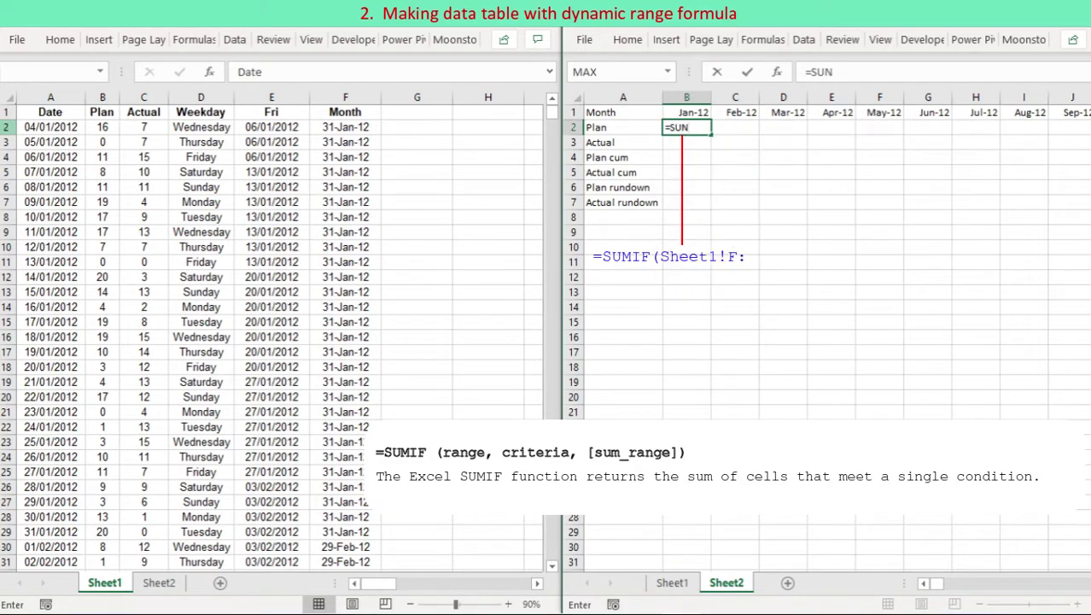
{"action": "type", "text": "F("}
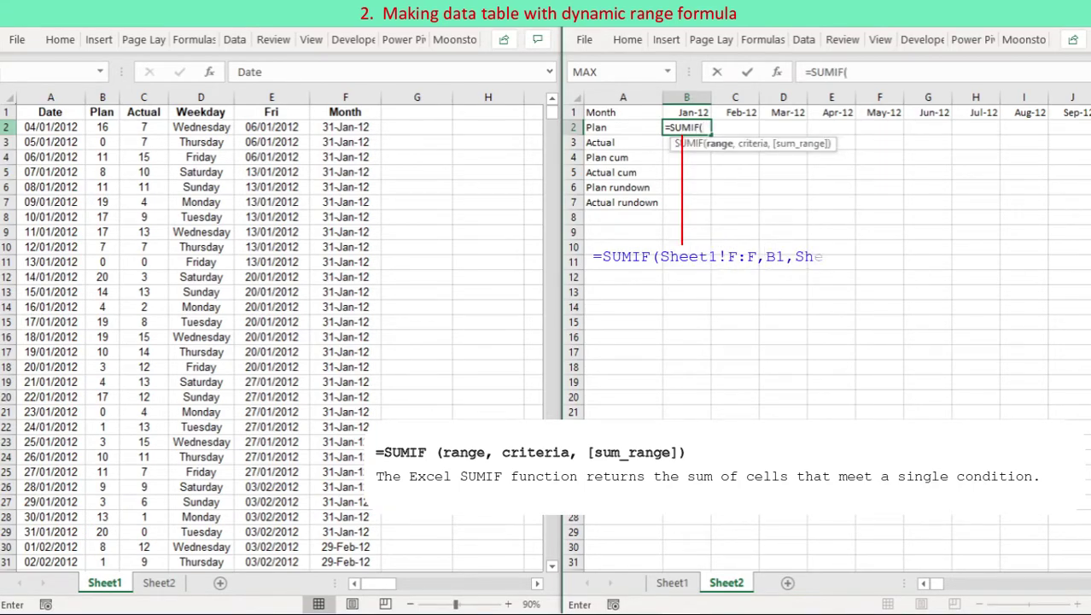
{"action": "left_click", "coordinate": [345, 97]}
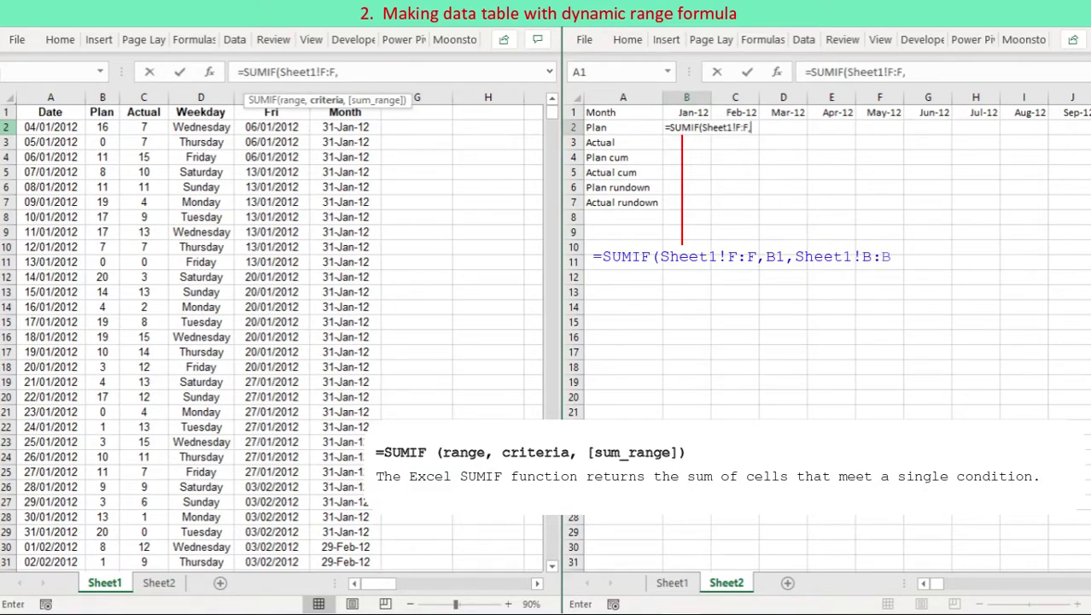
{"action": "key", "text": "Up"}
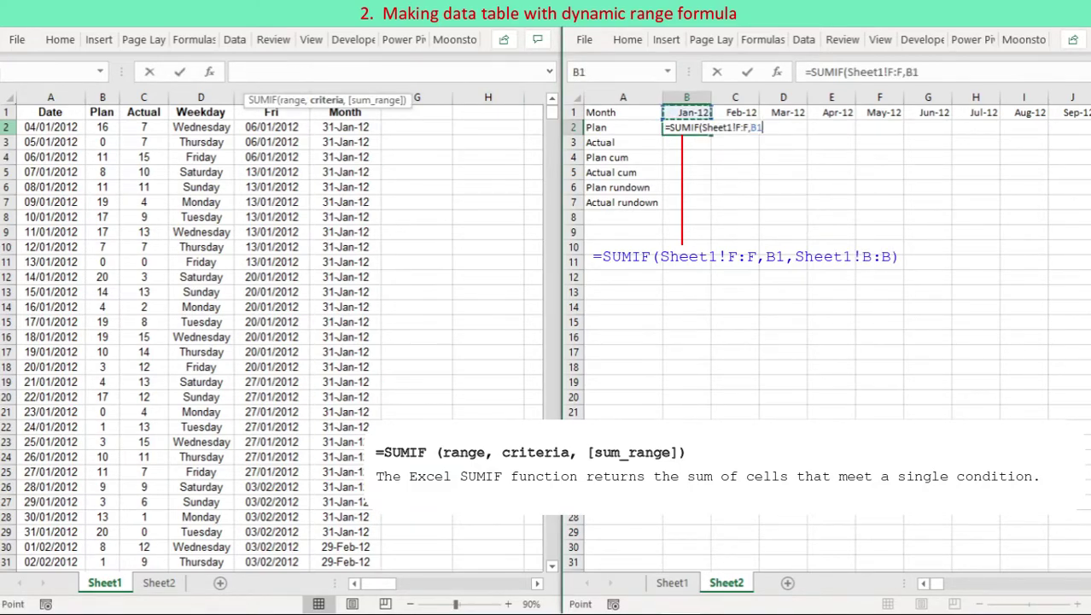
{"action": "type", "text": ","}
{"action": "left_click", "coordinate": [102, 96]}
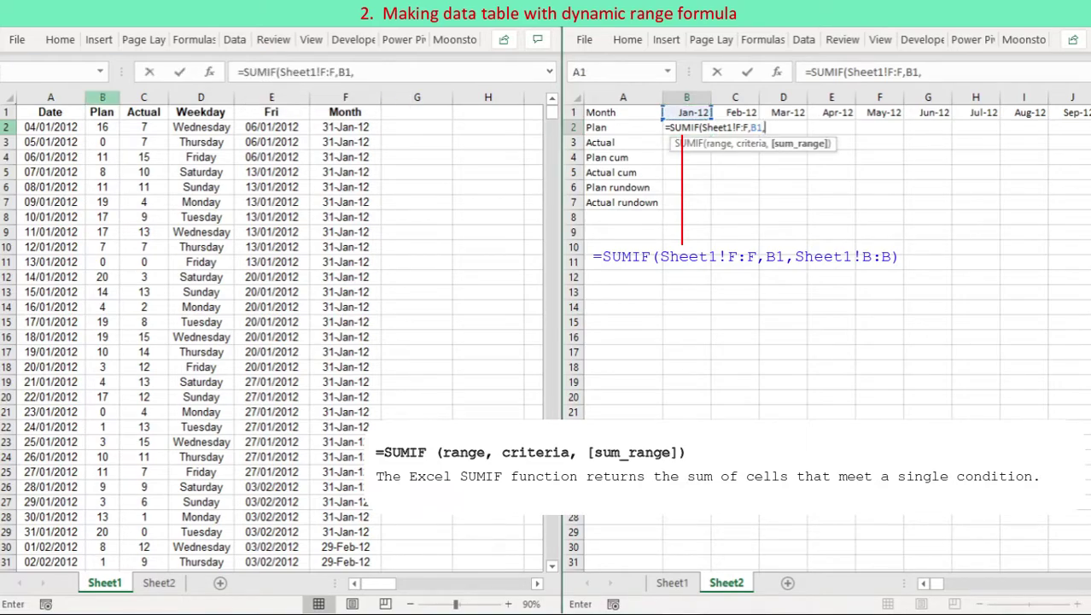
{"action": "left_click", "coordinate": [101, 96]}
{"action": "type", "text": ")"}
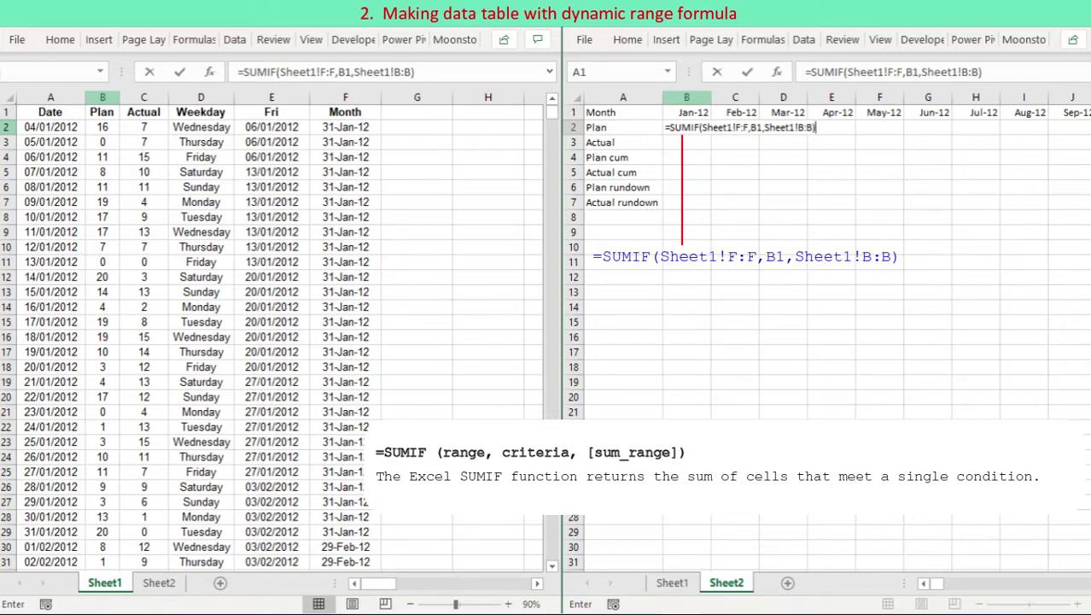
{"action": "key", "text": "Return"}
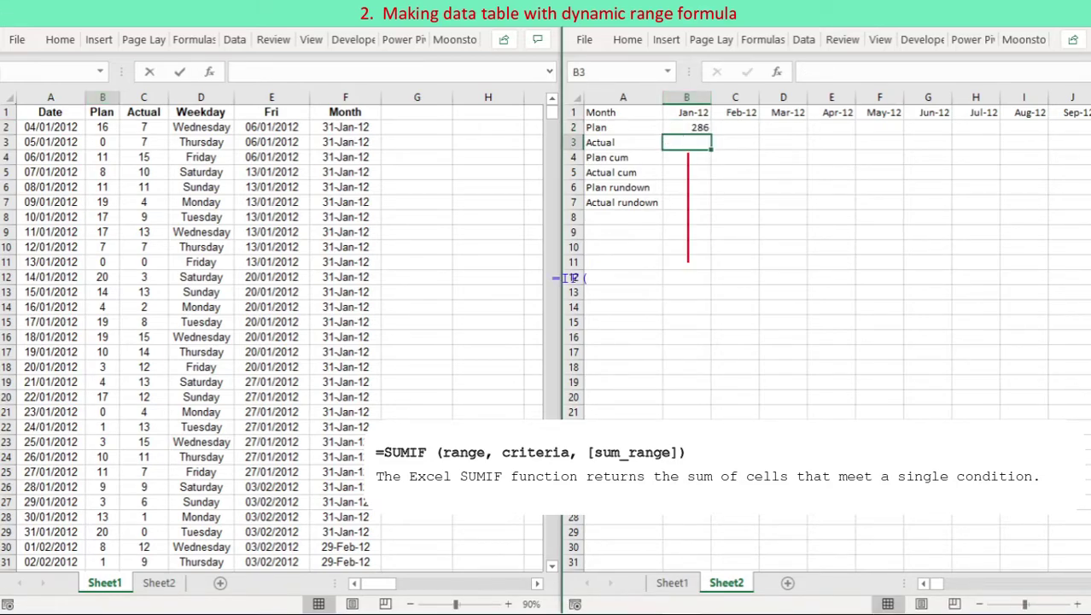
Step: Enter =SUMIF(Sheet1!F:F,B1,Sheet1!C:C) in cell B3 of Sheet2 to total the January actual values
{"action": "type", "text": "="}
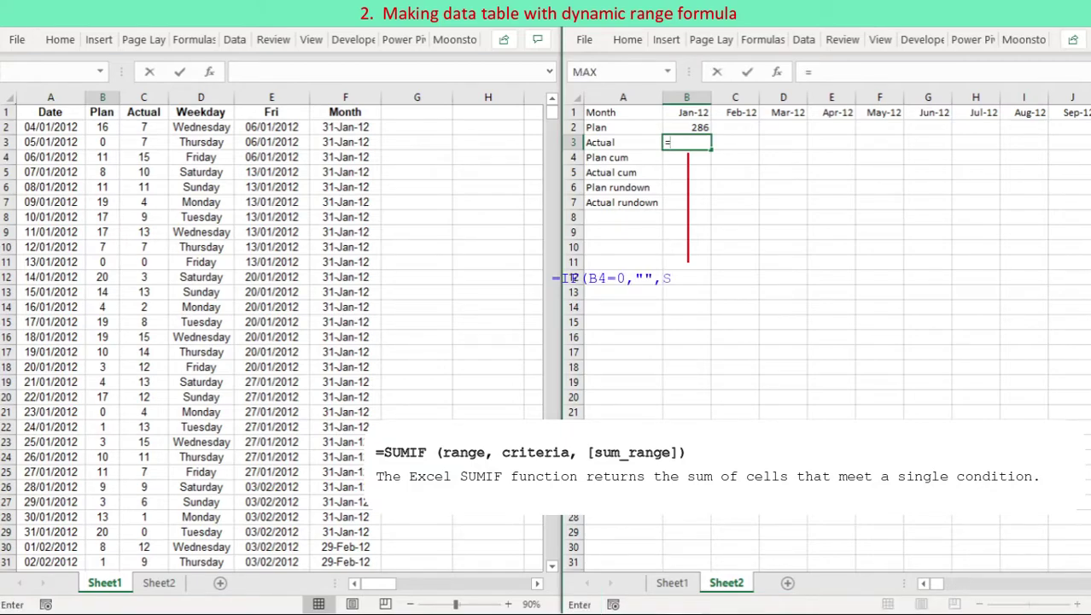
{"action": "type", "text": "SUMIF("}
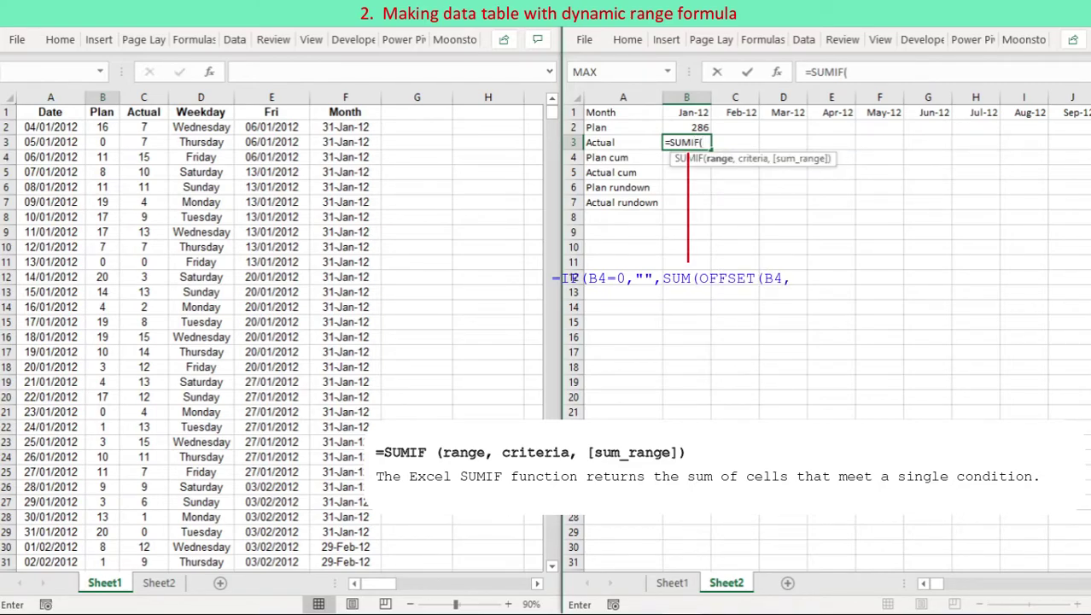
{"action": "left_click", "coordinate": [345, 97]}
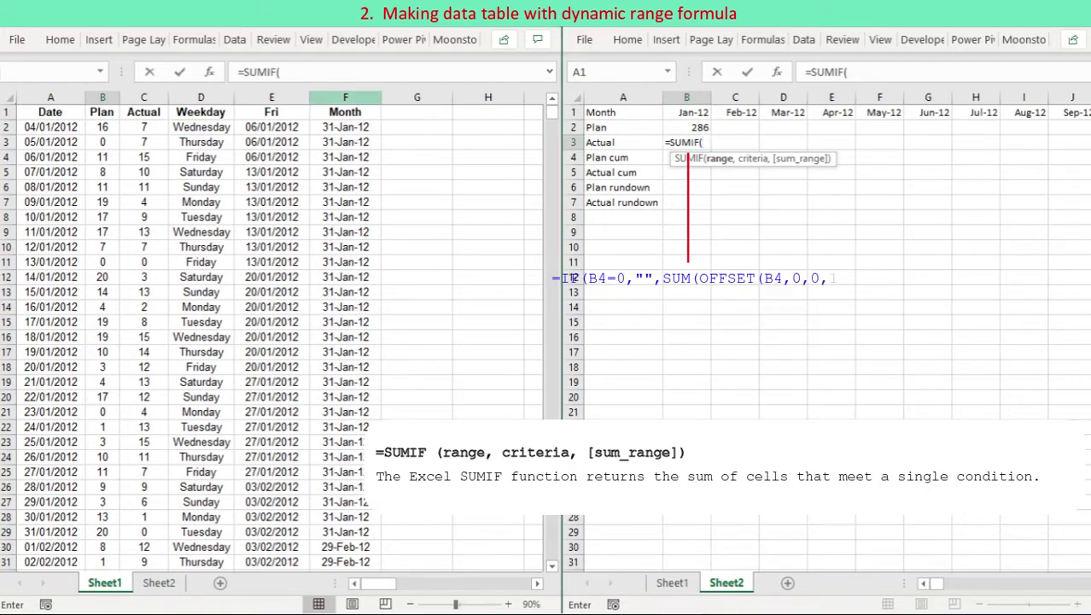
{"action": "key", "text": "ctrl+space"}
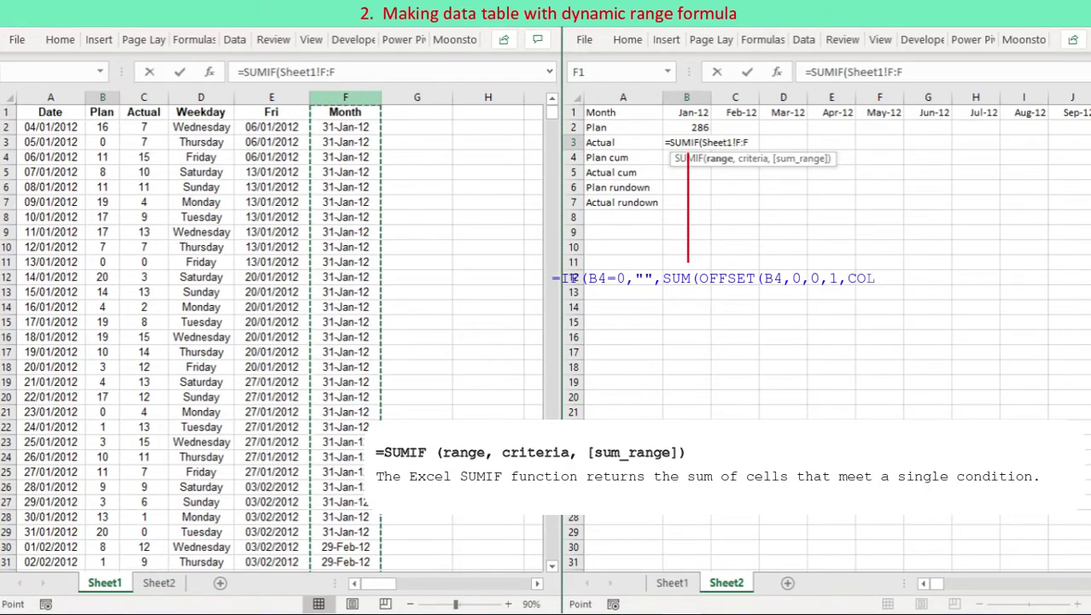
{"action": "type", "text": ","}
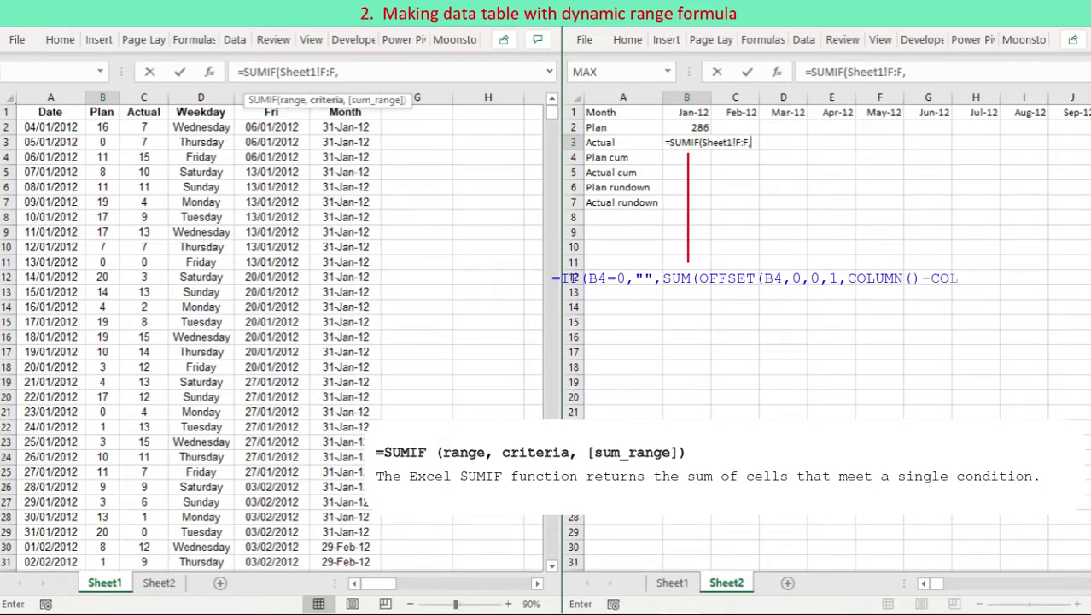
{"action": "key", "text": "ctrl+F6"}
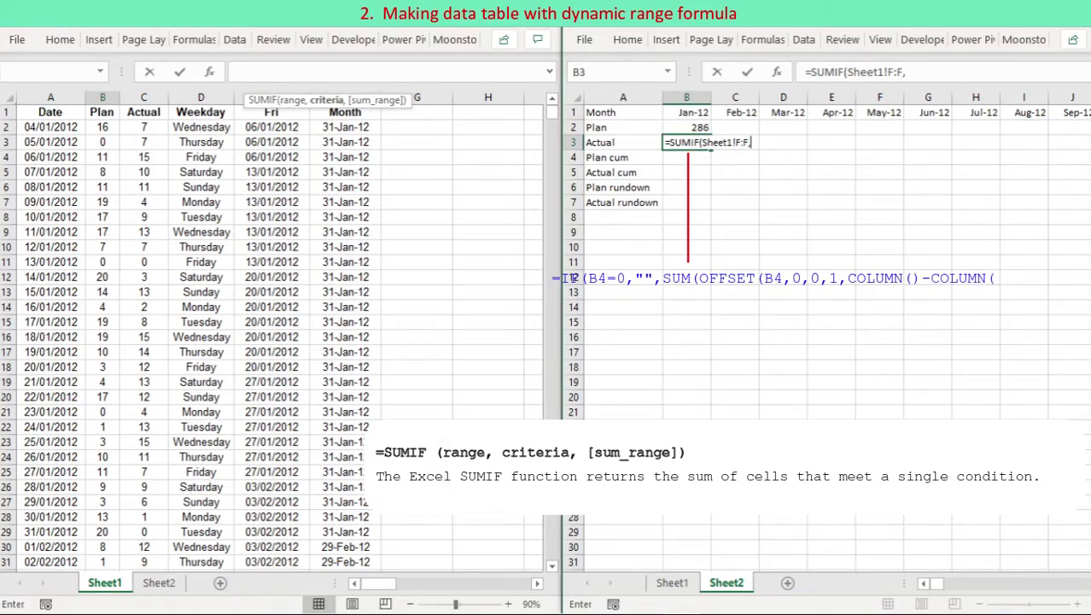
{"action": "key", "text": "Up"}
{"action": "key", "text": "Up"}
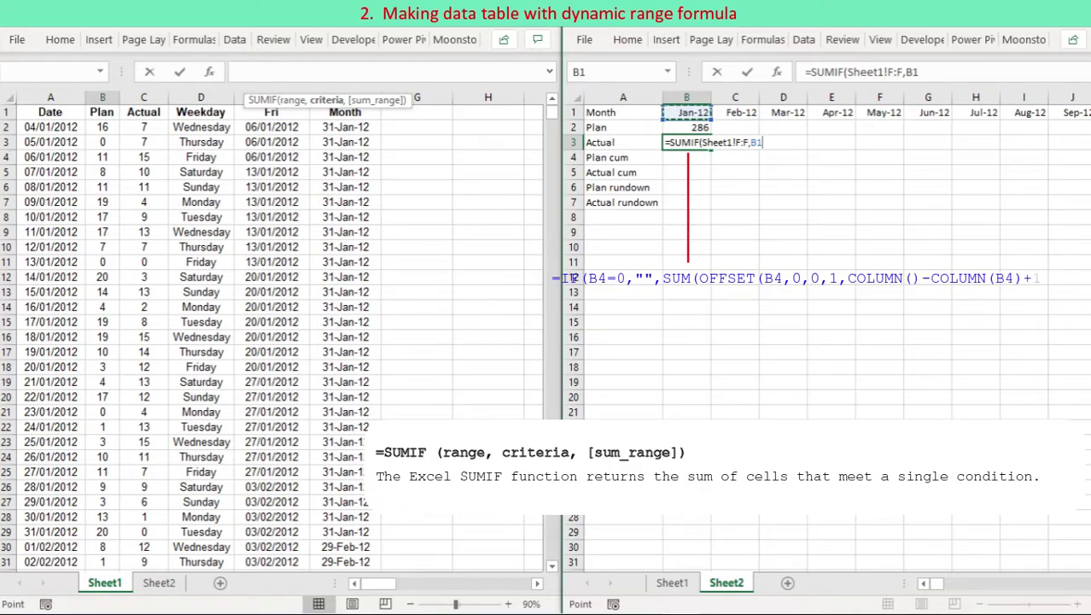
{"action": "type", "text": ","}
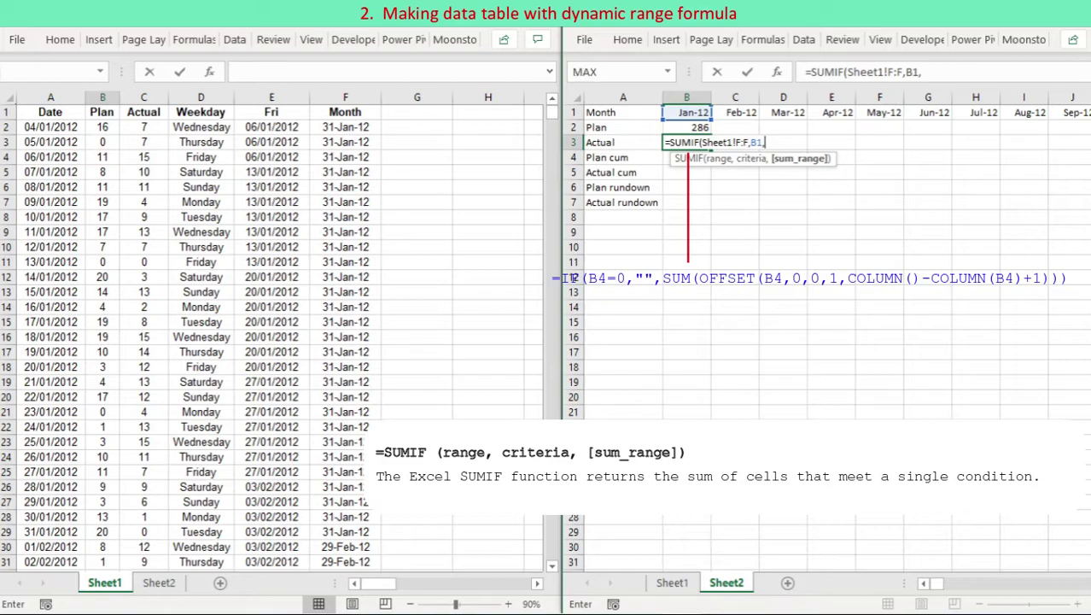
{"action": "left_click", "coordinate": [143, 96]}
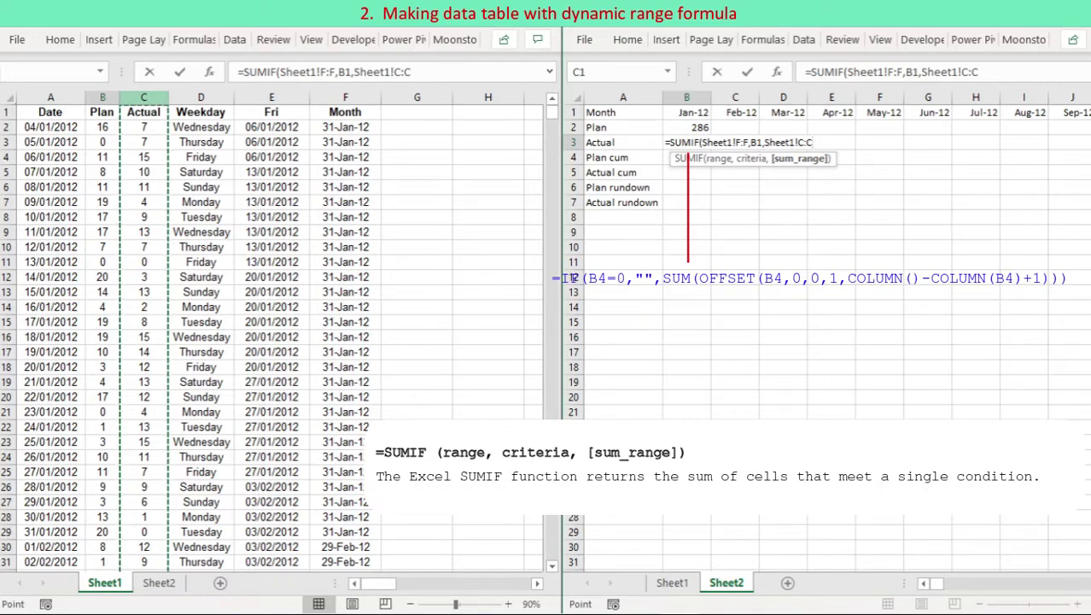
{"action": "type", "text": ")"}
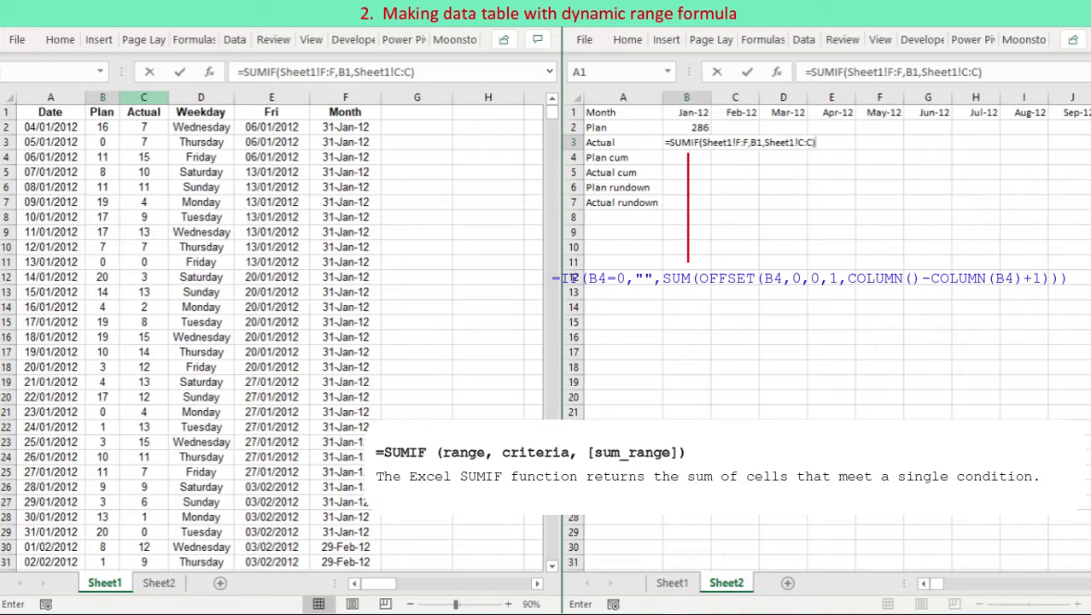
{"action": "key", "text": "Return"}
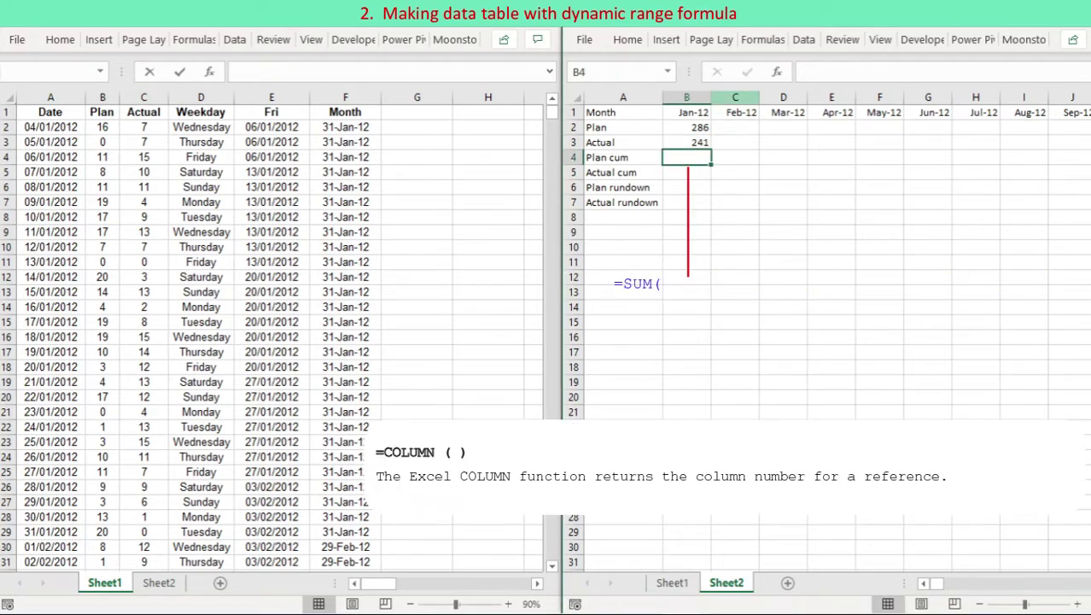
Step: Write the cumulative plan formula =SUM(OFFSET(B2,0,0,1,COLUMN()-COLUMN(B2)+1) in cell B4 of Sheet2
{"action": "type", "text": "=SUM(OFFSET("}
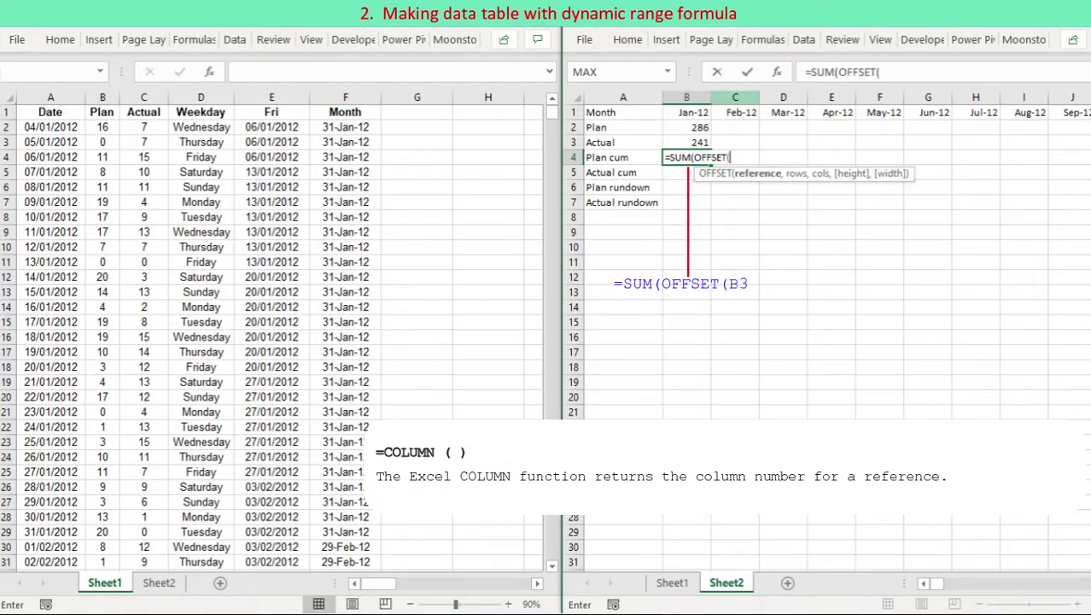
{"action": "left_click", "coordinate": [686, 127]}
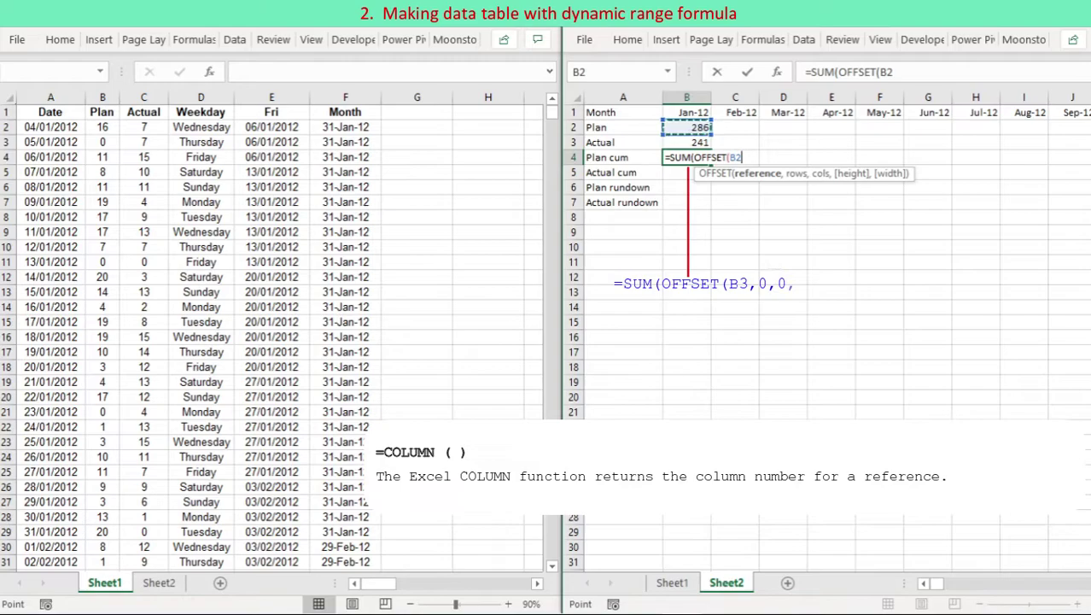
{"action": "type", "text": ","}
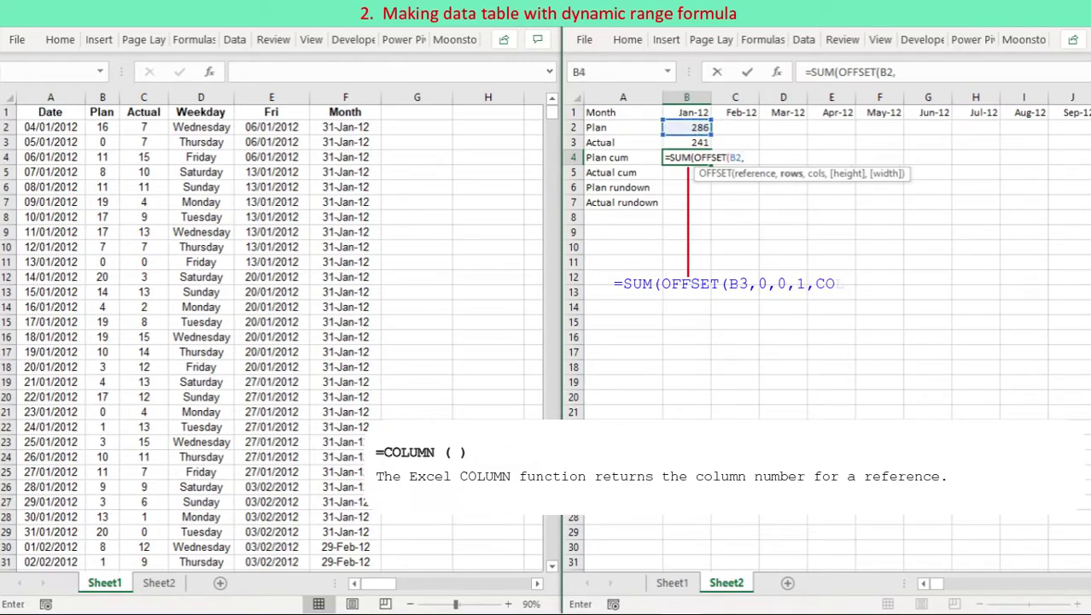
{"action": "type", "text": "0,0,"}
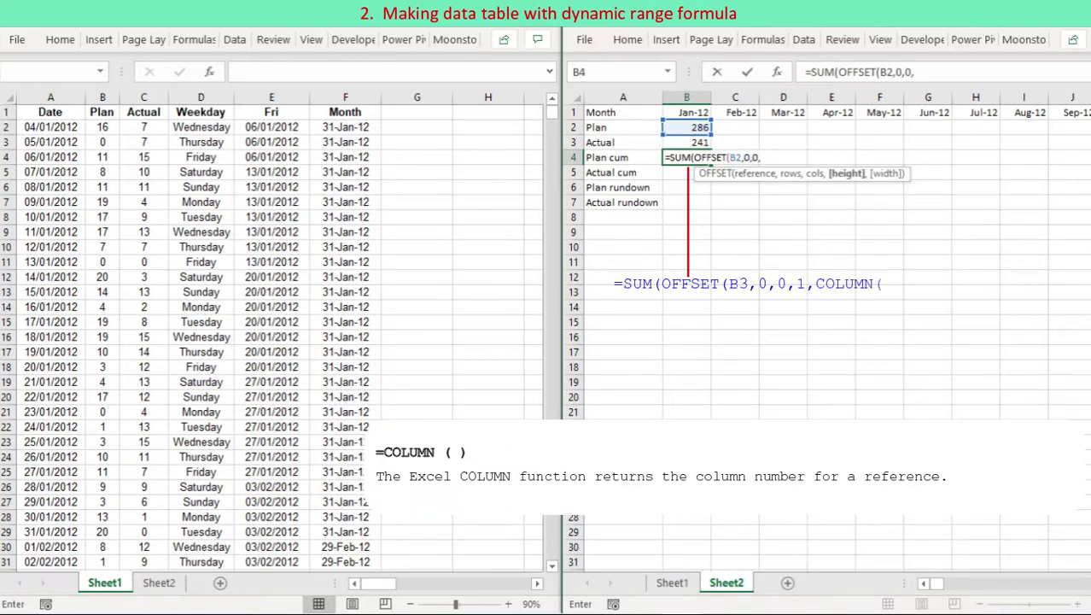
{"action": "type", "text": "1,"}
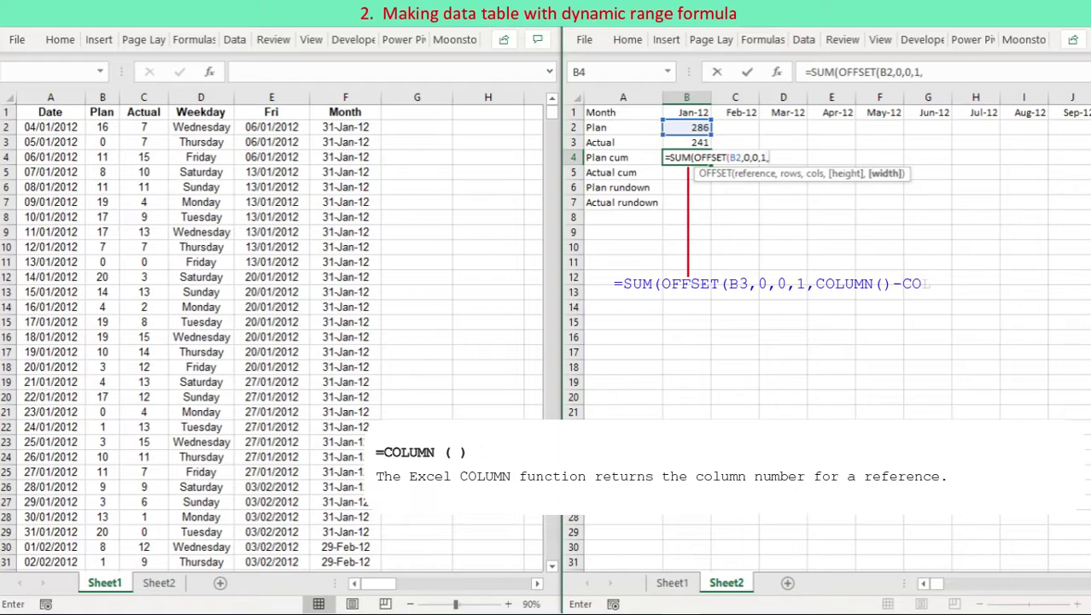
{"action": "type", "text": "COLUMN()-COLU"}
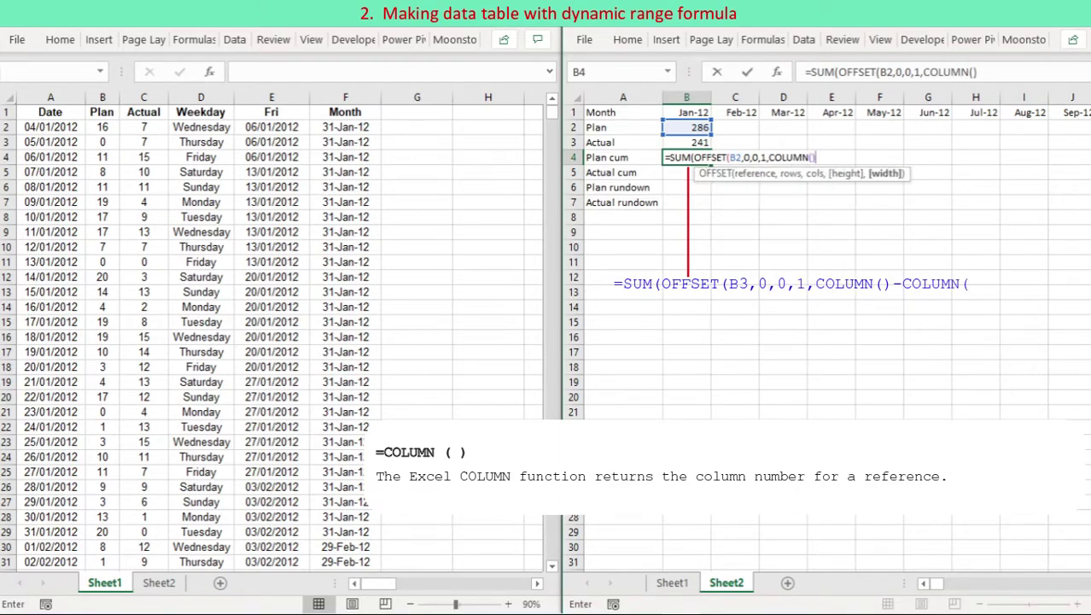
{"action": "type", "text": "MN("}
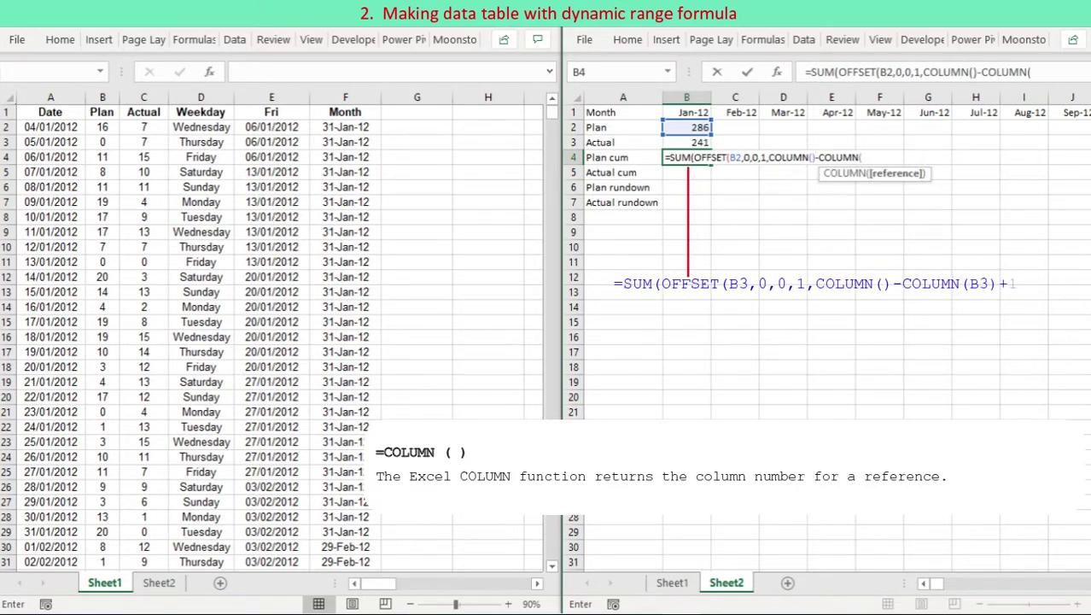
{"action": "type", "text": "B2"}
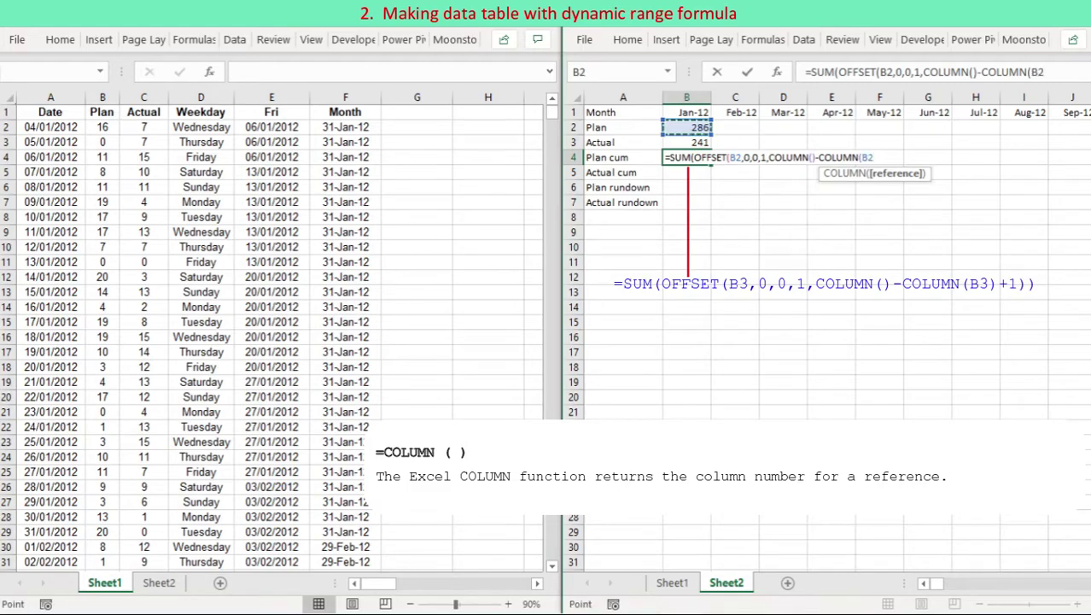
{"action": "type", "text": ")+1)"}
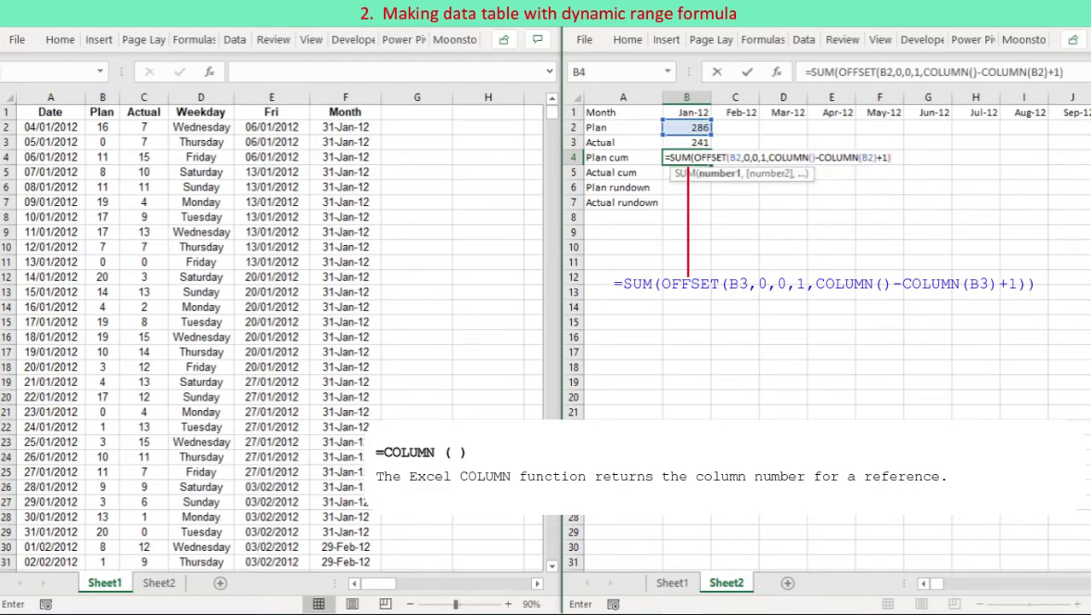
Step: Make both B2 references absolute in cell B4's cumulative plan formula and enter it as =SUM(OFFSET($B$2,0,0,1,COLUMN()-COLUMN($B$2)+1))
{"action": "left_click", "coordinate": [887, 72]}
{"action": "key", "text": "F4"}
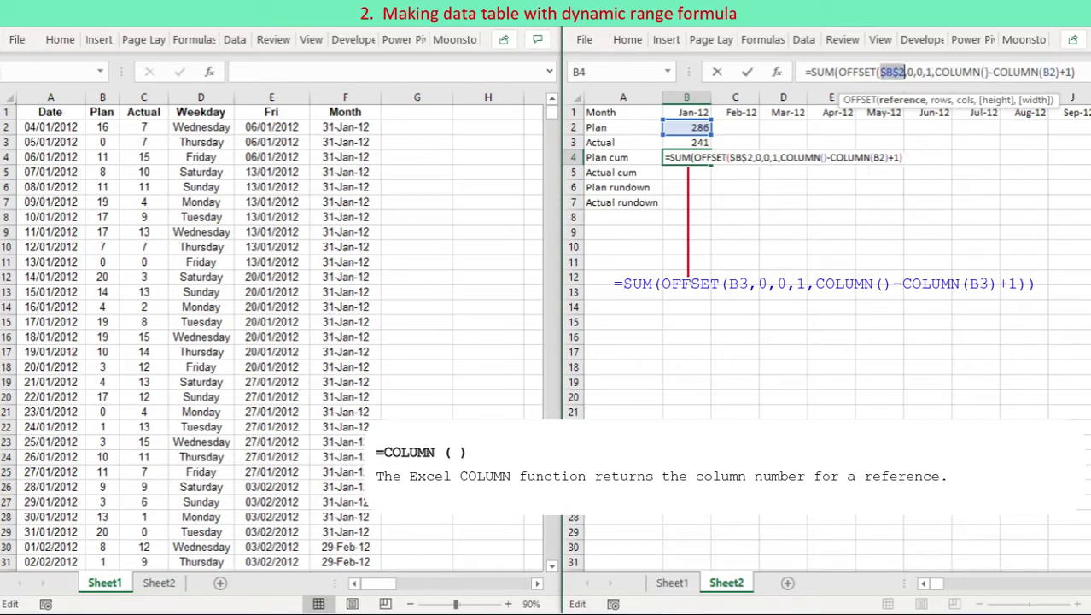
{"action": "left_click", "coordinate": [1044, 72]}
{"action": "key", "text": "F4"}
{"action": "left_click", "coordinate": [1086, 71]}
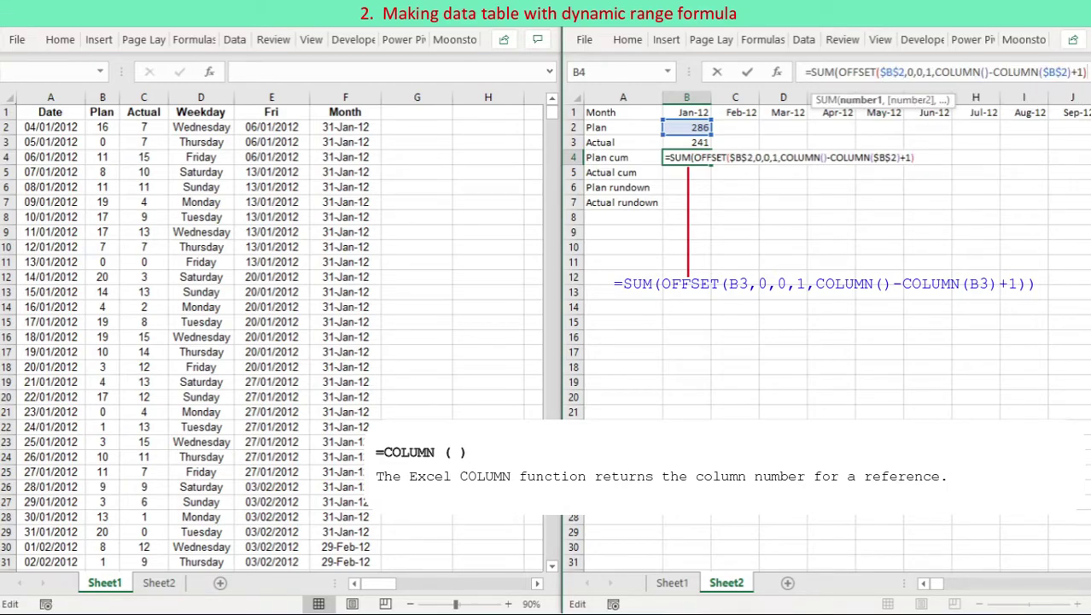
{"action": "key", "text": "Return"}
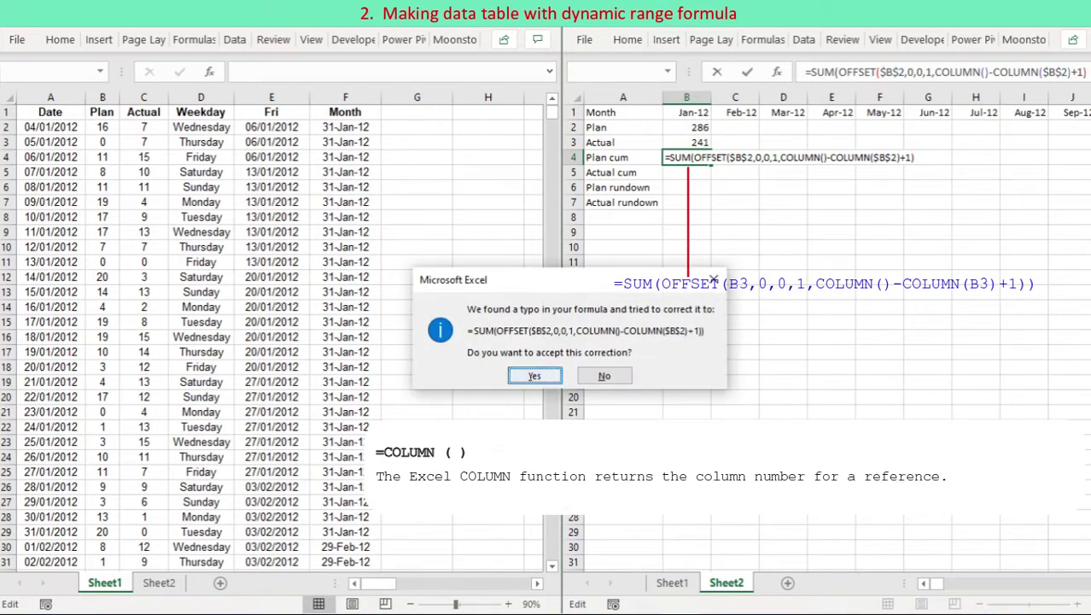
{"action": "left_click", "coordinate": [535, 376]}
Step: Write the cumulative actual formula =SUM(OFFSET(B3,0,0,COLUMN()-COLUMN(B3)+1)) in cell B5 of Sheet2
{"action": "left_click", "coordinate": [686, 171]}
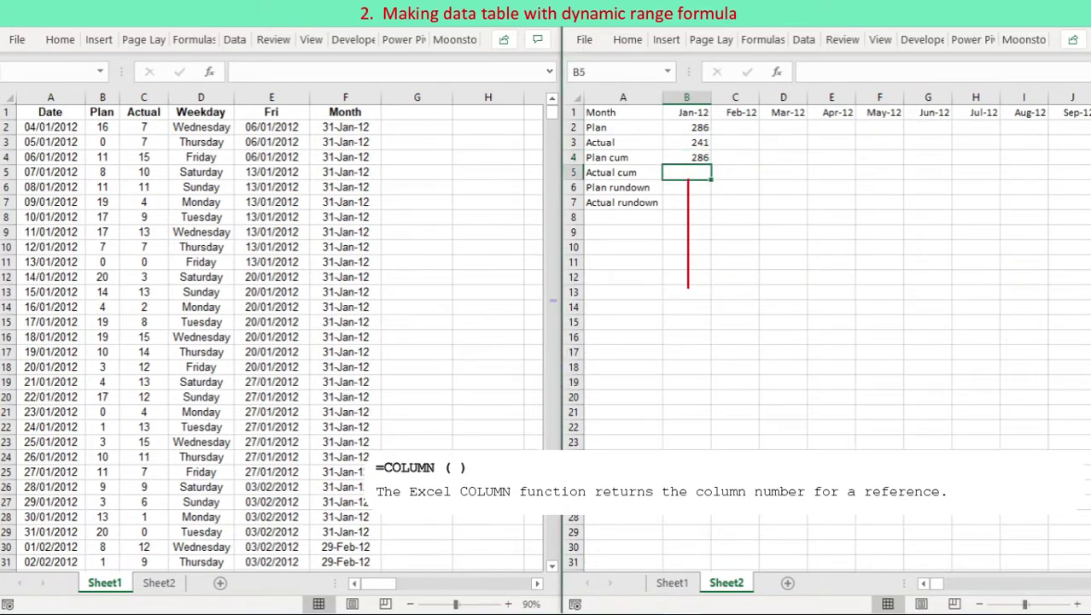
{"action": "type", "text": "="}
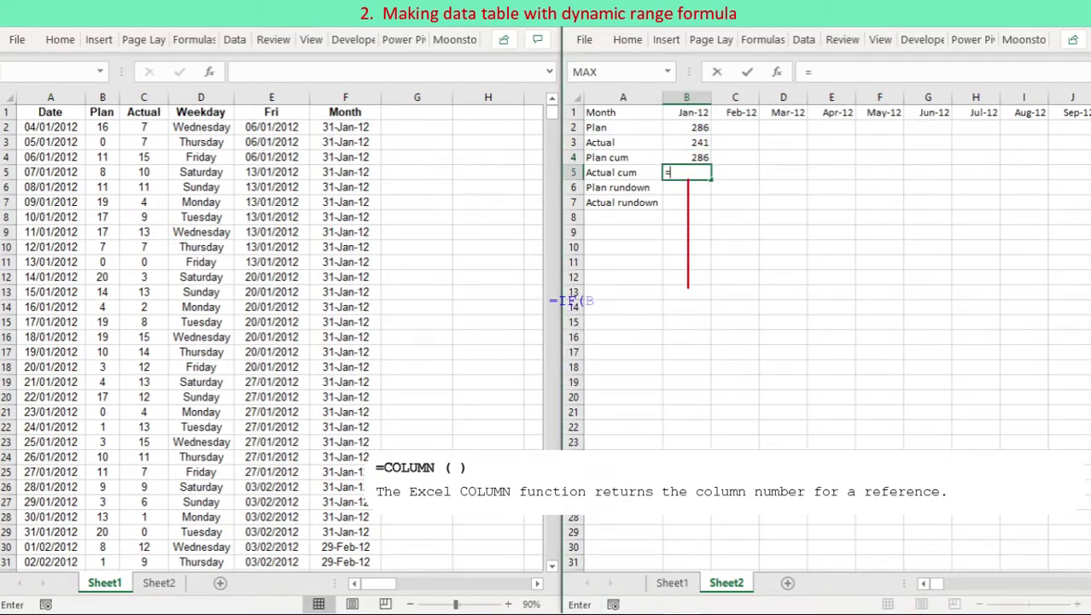
{"action": "type", "text": "SUM("}
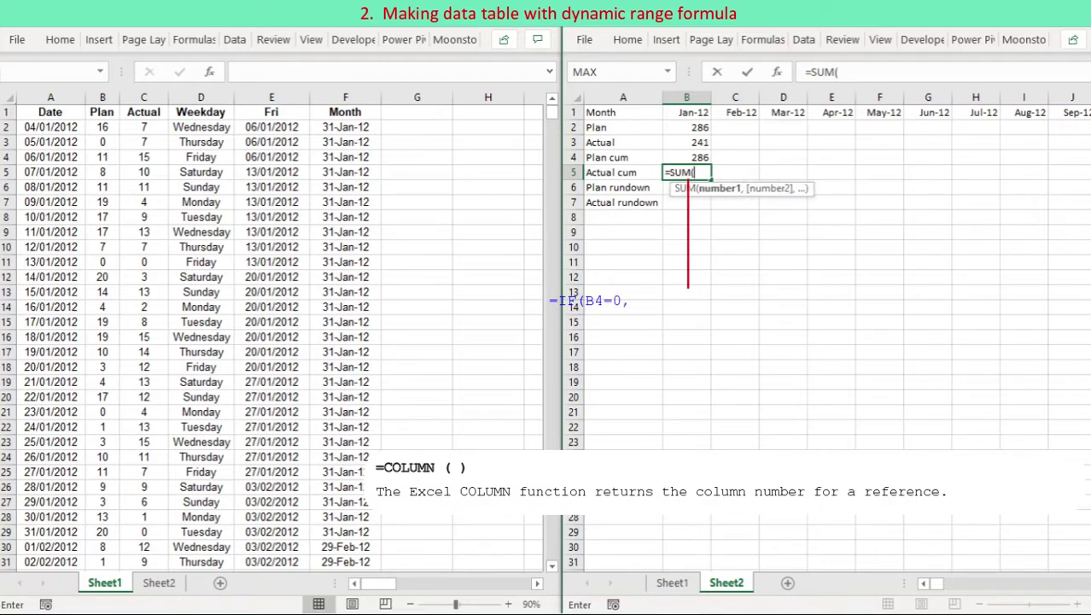
{"action": "type", "text": "OFFSET("}
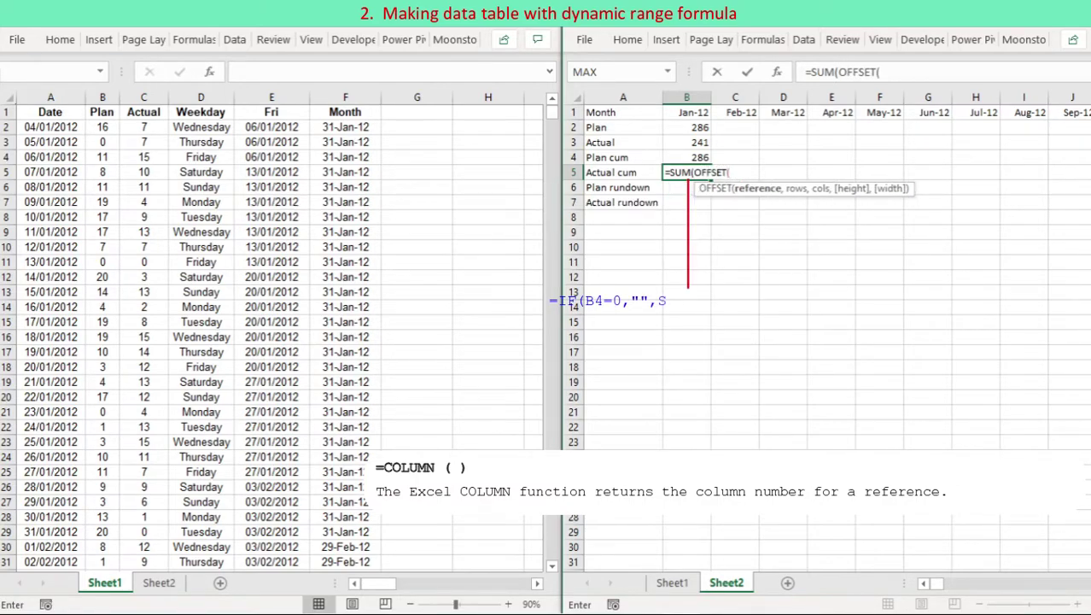
{"action": "left_click", "coordinate": [686, 142]}
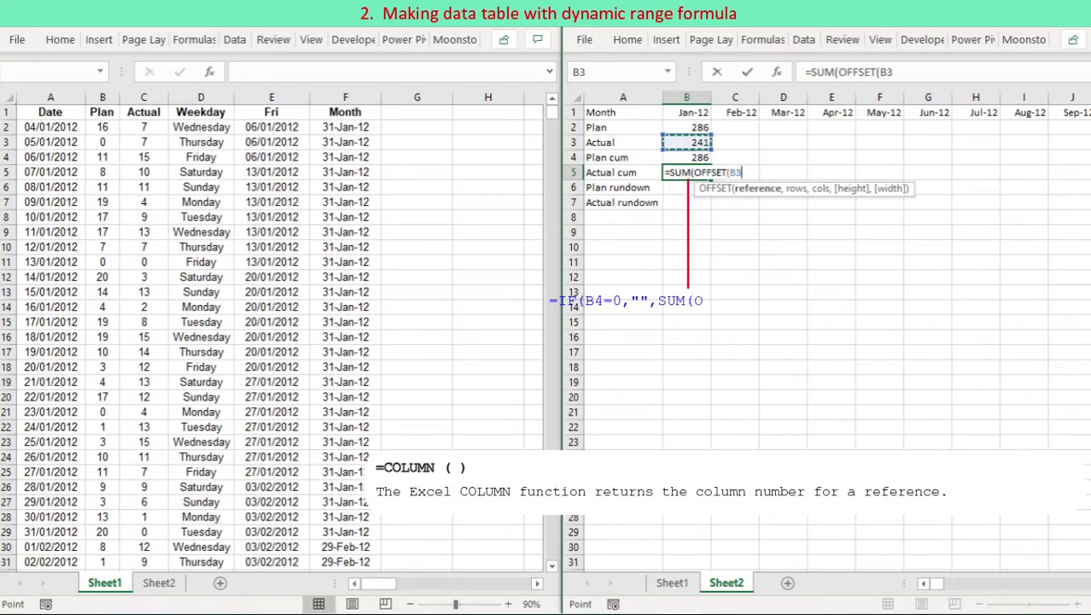
{"action": "type", "text": ",0,0,"}
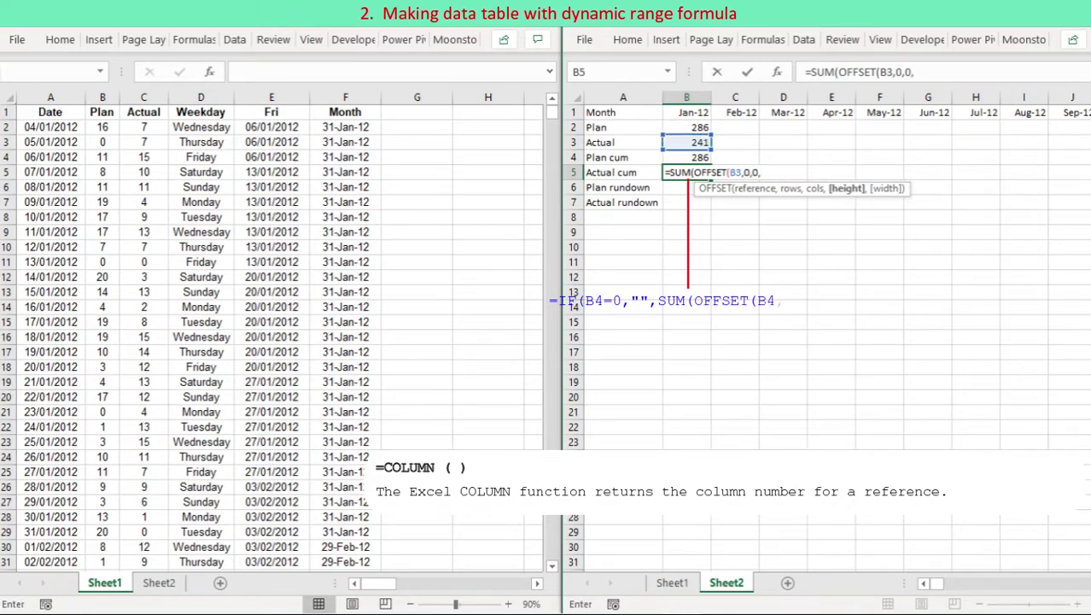
{"action": "type", "text": "COLUMN()-"}
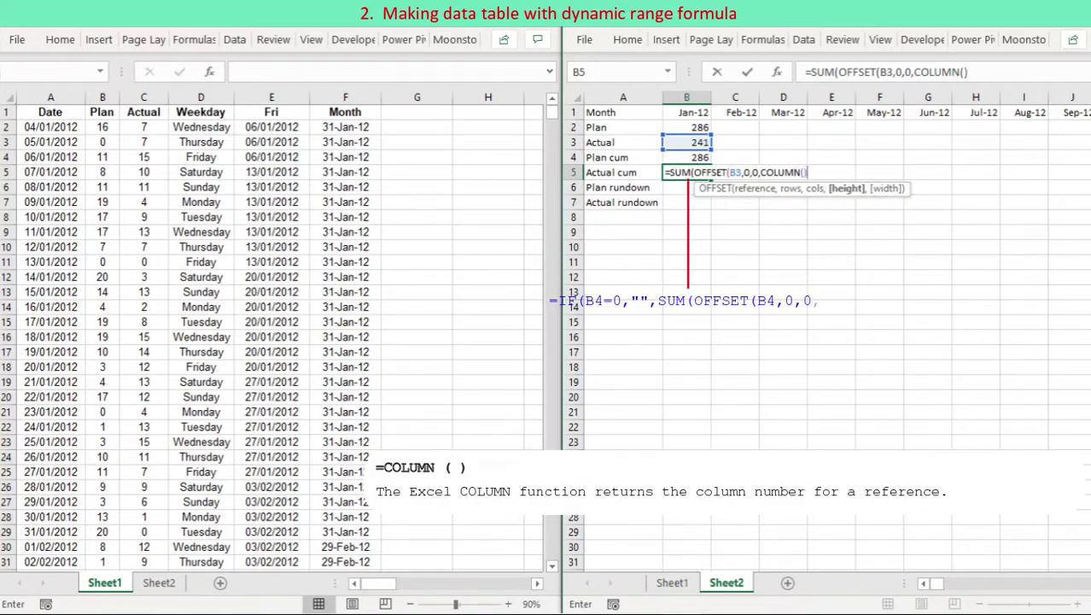
{"action": "type", "text": "COLUMN("}
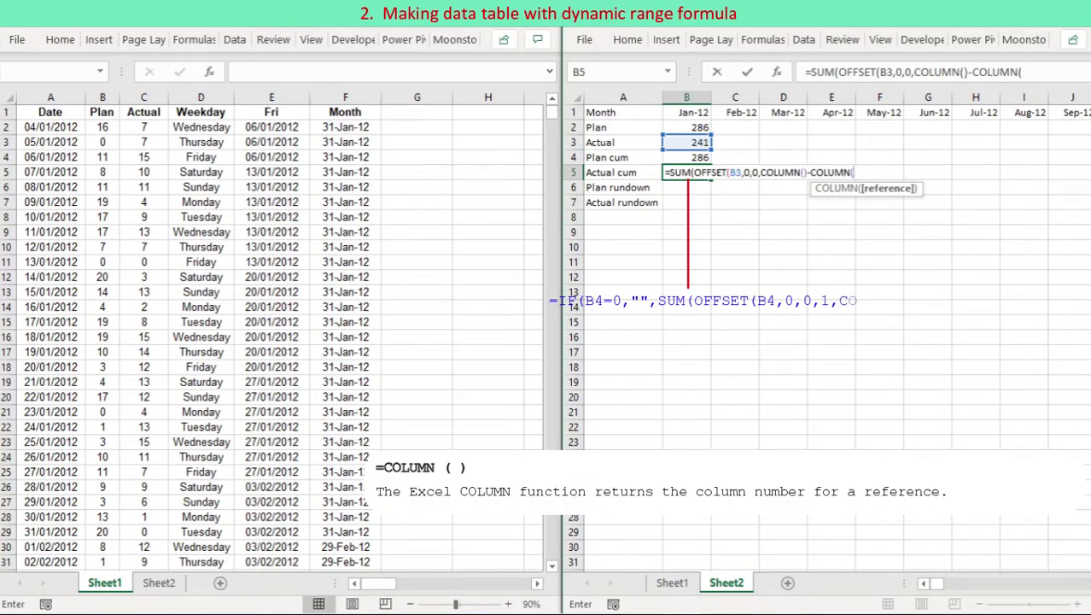
{"action": "key", "text": "Up"}
{"action": "key", "text": "Up"}
{"action": "type", "text": ")+1"}
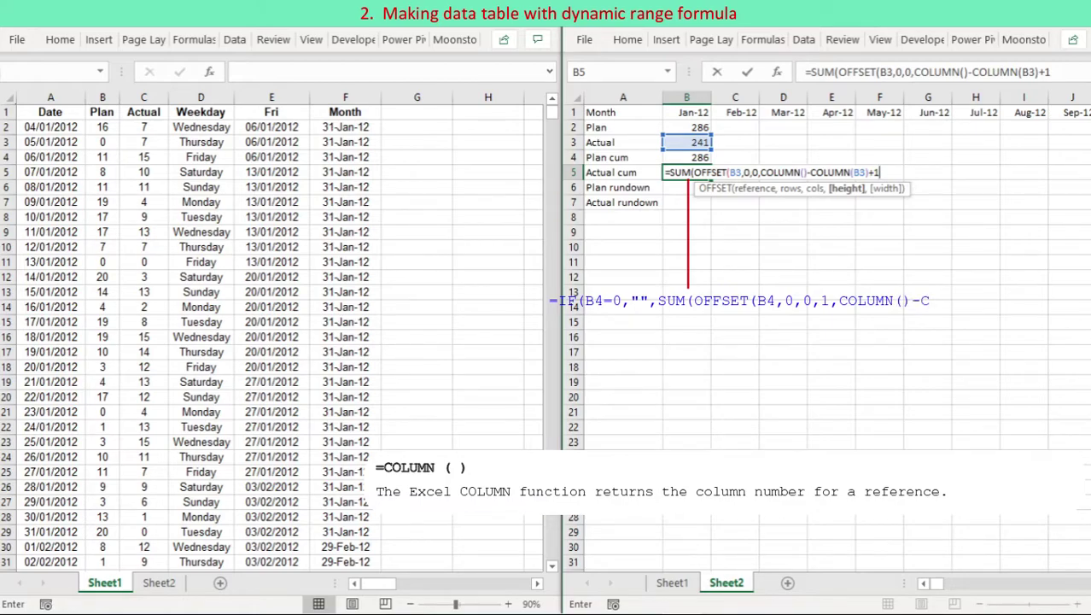
{"action": "type", "text": ")"}
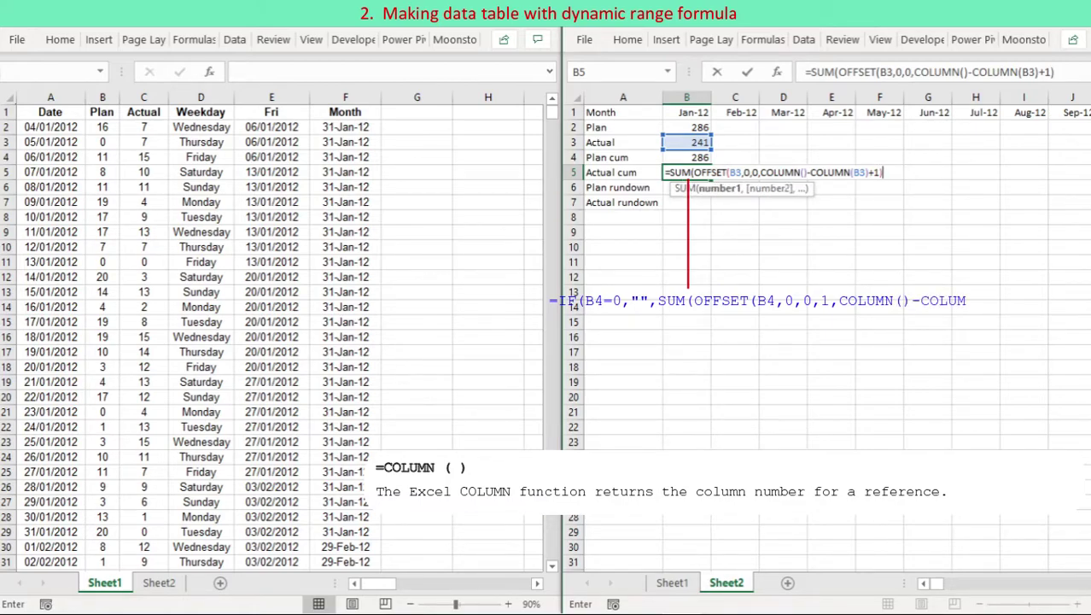
{"action": "type", "text": ")"}
Step: Make both B3 references in cell B5's formula absolute as $B$3 and enter the formula
{"action": "left_click", "coordinate": [887, 72]}
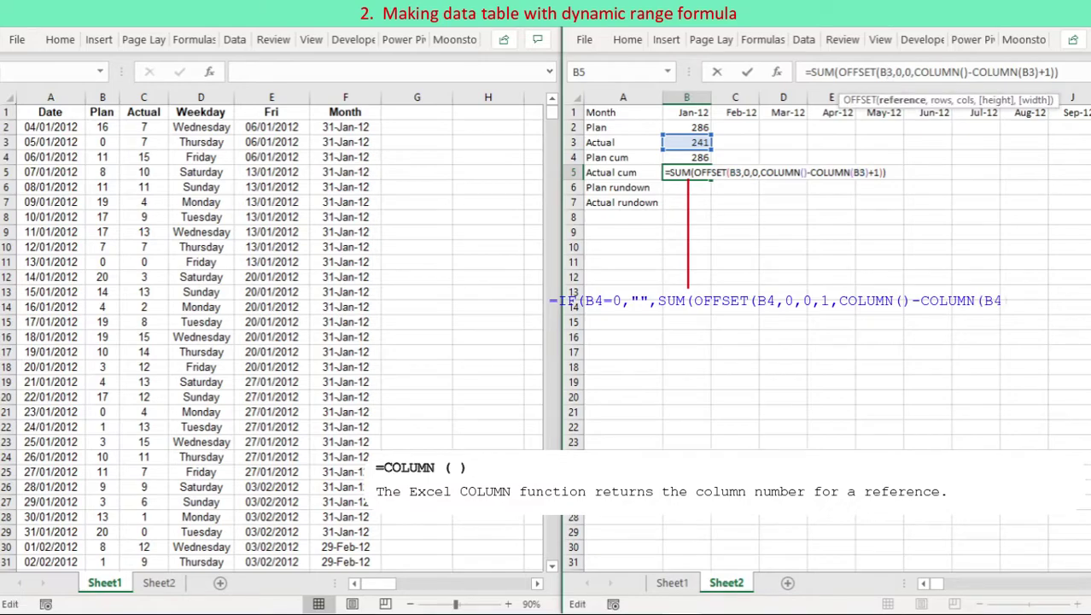
{"action": "key", "text": "F4"}
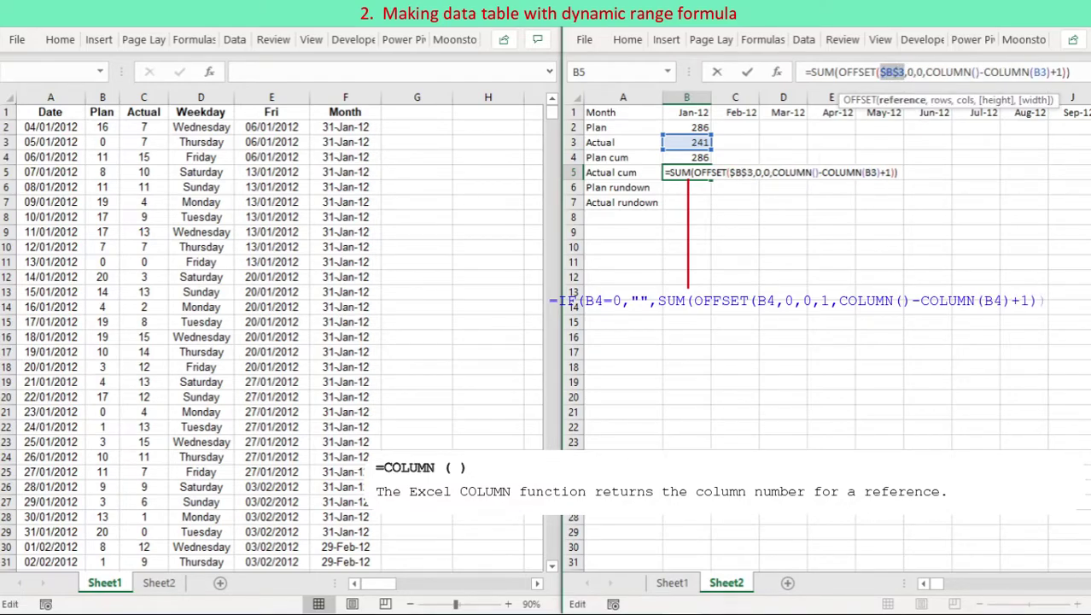
{"action": "left_click", "coordinate": [1039, 72]}
{"action": "key", "text": "F4"}
{"action": "left_click", "coordinate": [1078, 72]}
{"action": "type", "text": ")"}
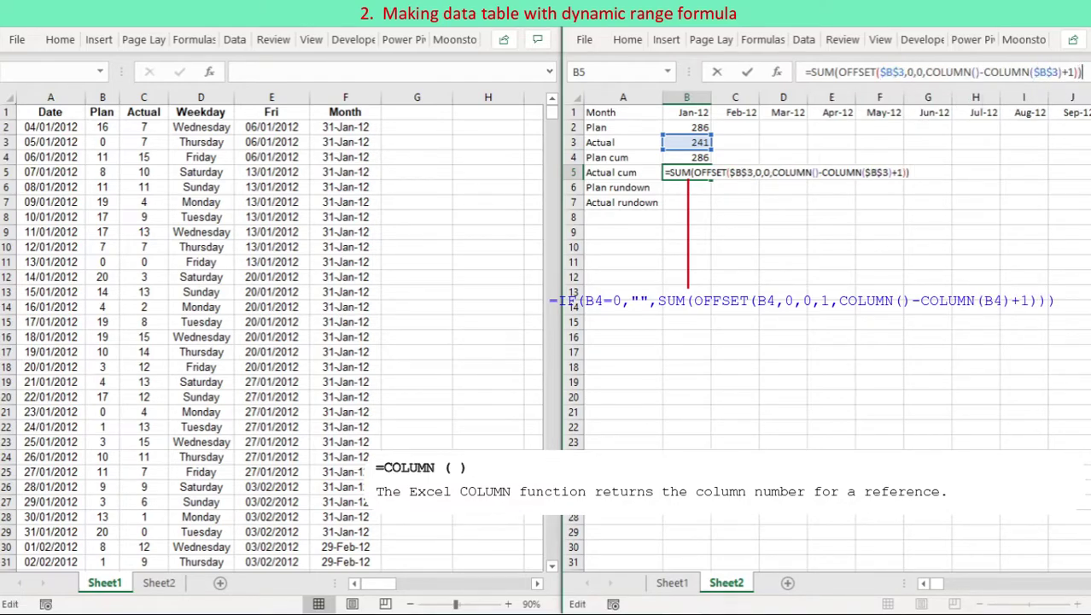
{"action": "key", "text": "ctrl+Return"}
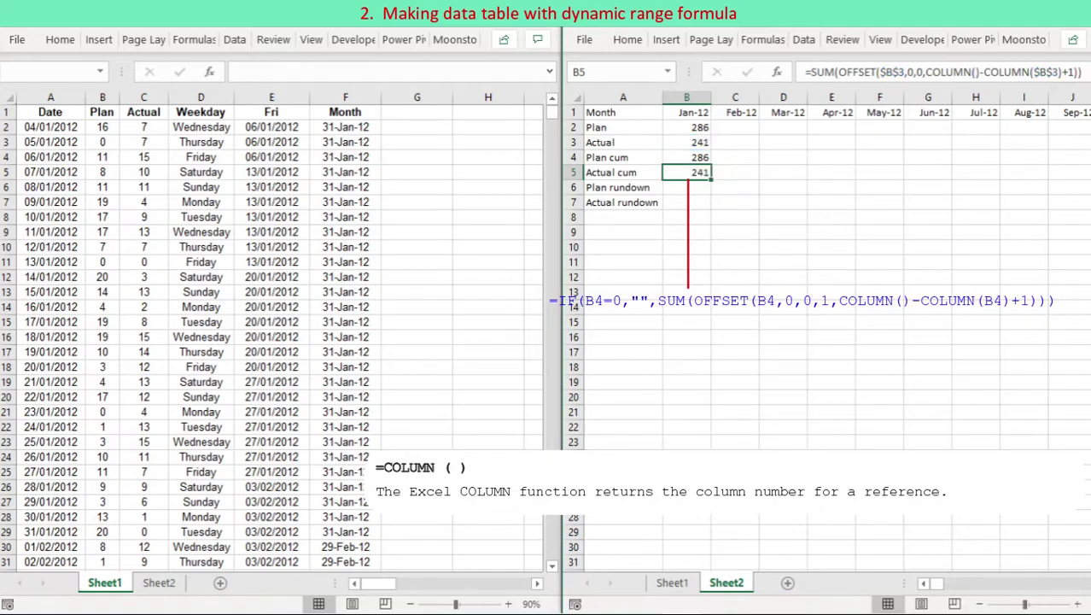
Step: Wrap the cumulative actual formula in cell B5 in IF(B3=0,"",…) so that it stays blank when the actual is zero
{"action": "left_click", "coordinate": [811, 72]}
{"action": "type", "text": "IF("}
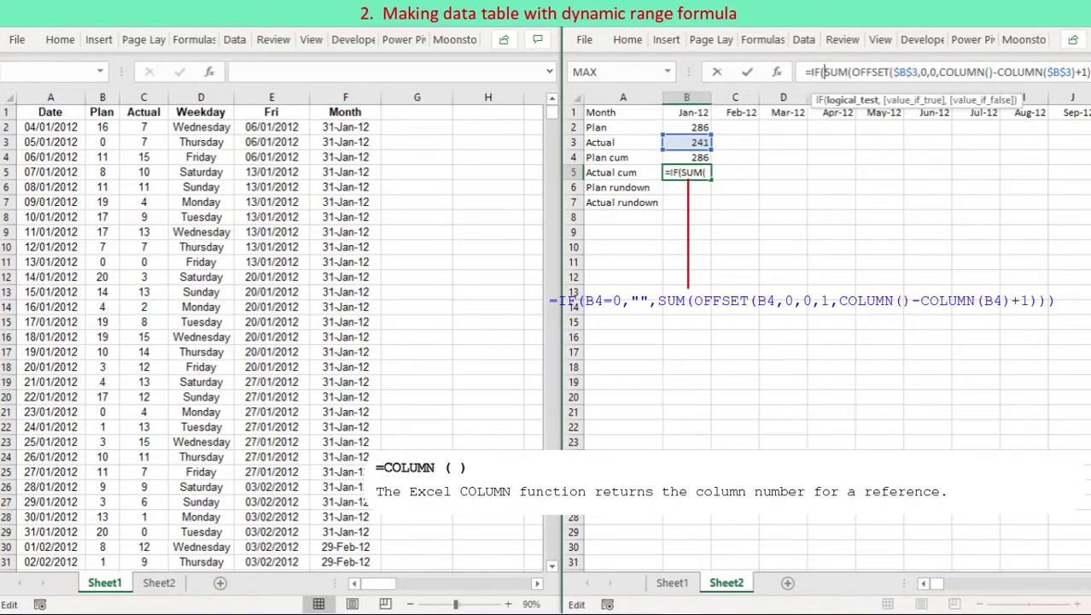
{"action": "left_click", "coordinate": [686, 141]}
{"action": "type", "text": "=0"}
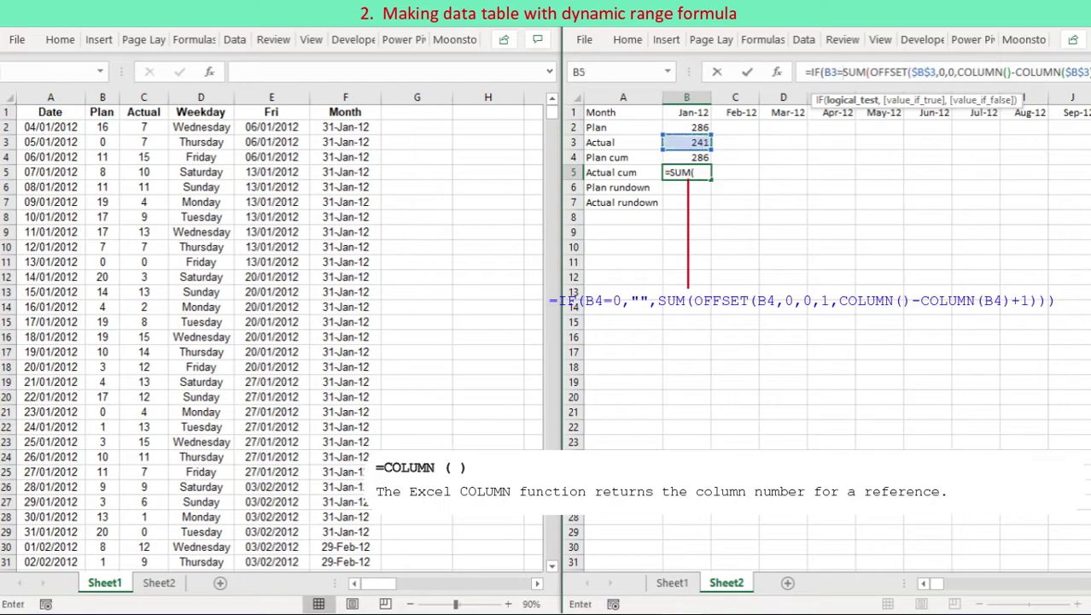
{"action": "type", "text": ",\"\","}
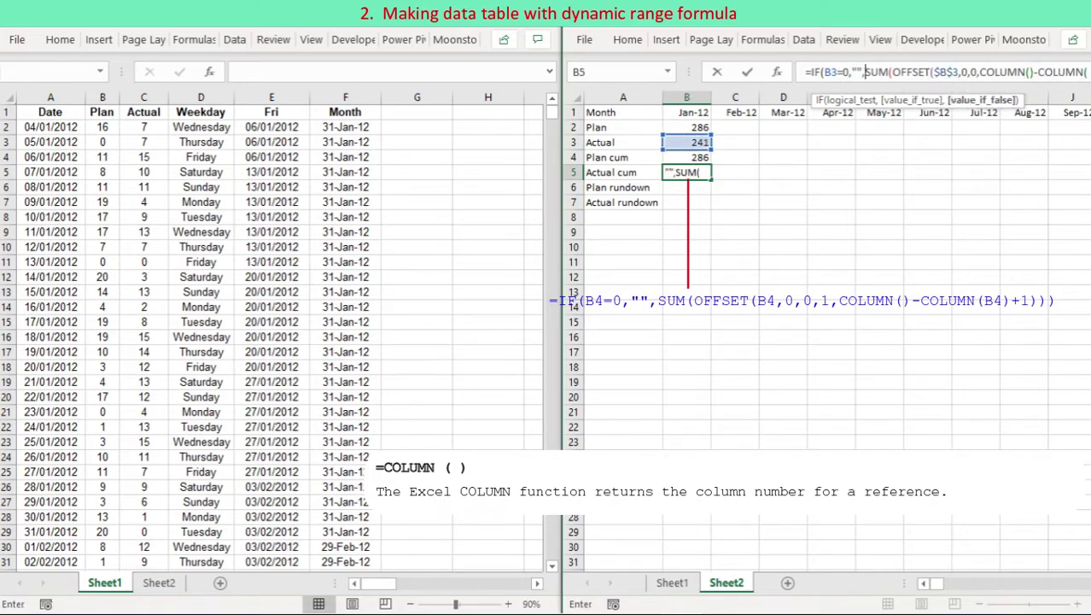
{"action": "type", "text": "$B$3)+1)))"}
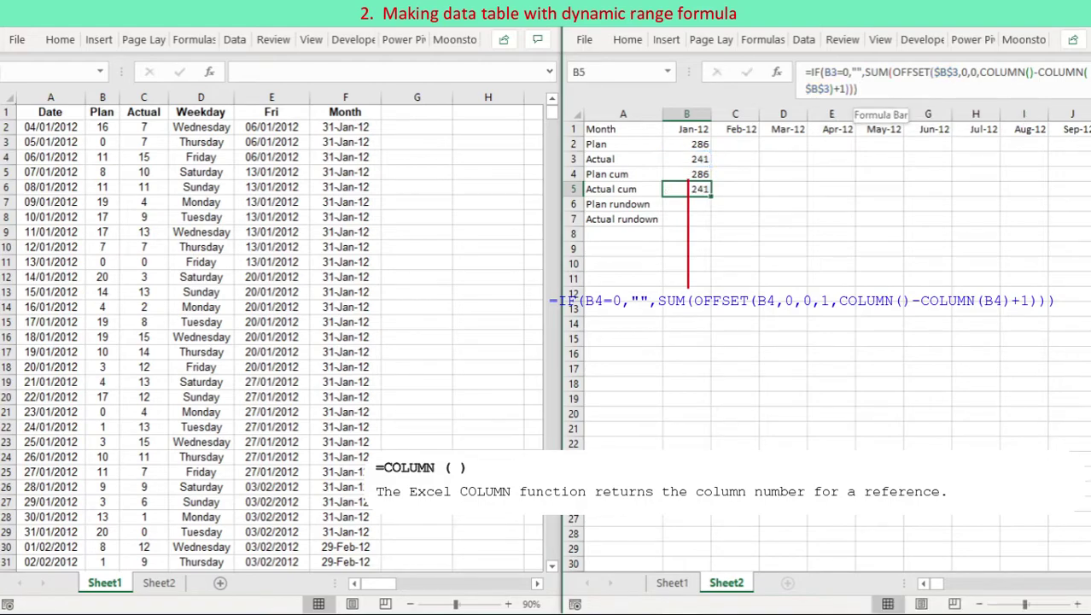
{"action": "key", "text": "Return"}
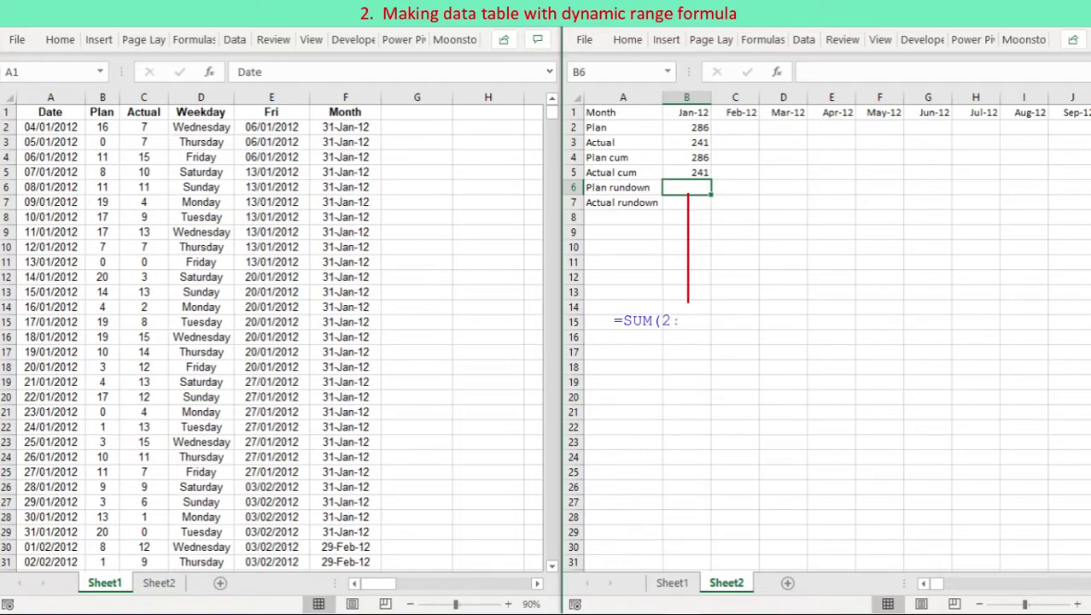
Step: Enter the plan rundown formula =SUM(2:2)-B4 in cell B6 of Sheet2
{"action": "type", "text": "=SUM("}
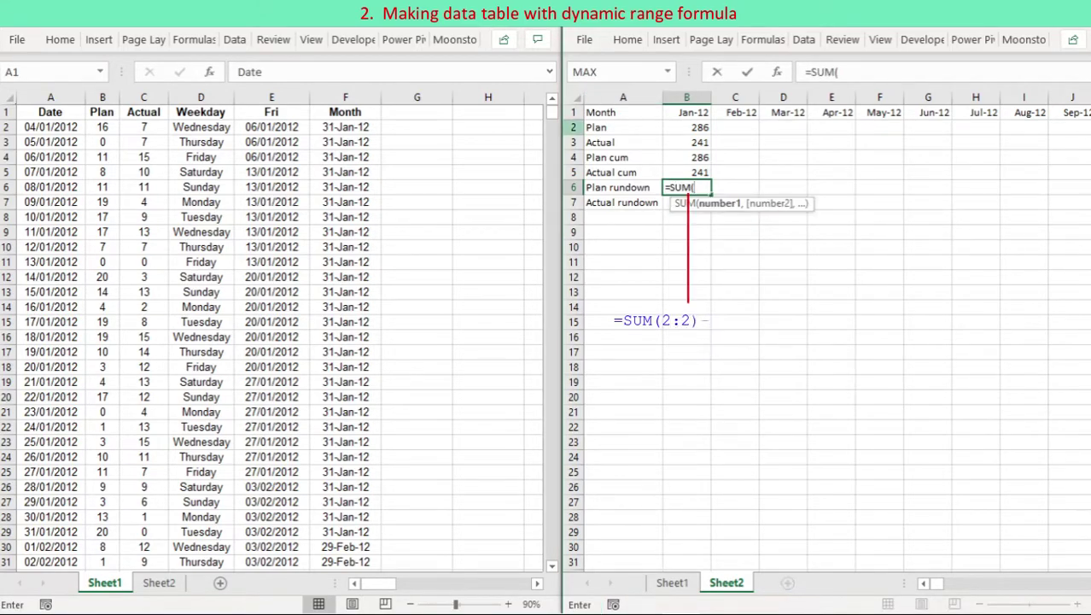
{"action": "type", "text": "2:2)-"}
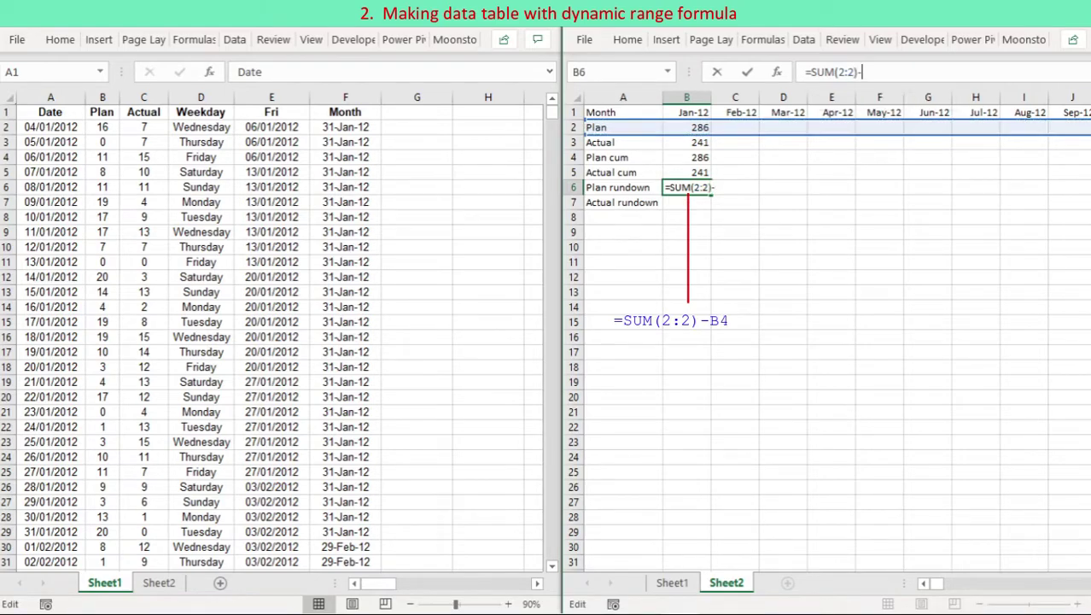
{"action": "key", "text": "Up"}
{"action": "key", "text": "Up"}
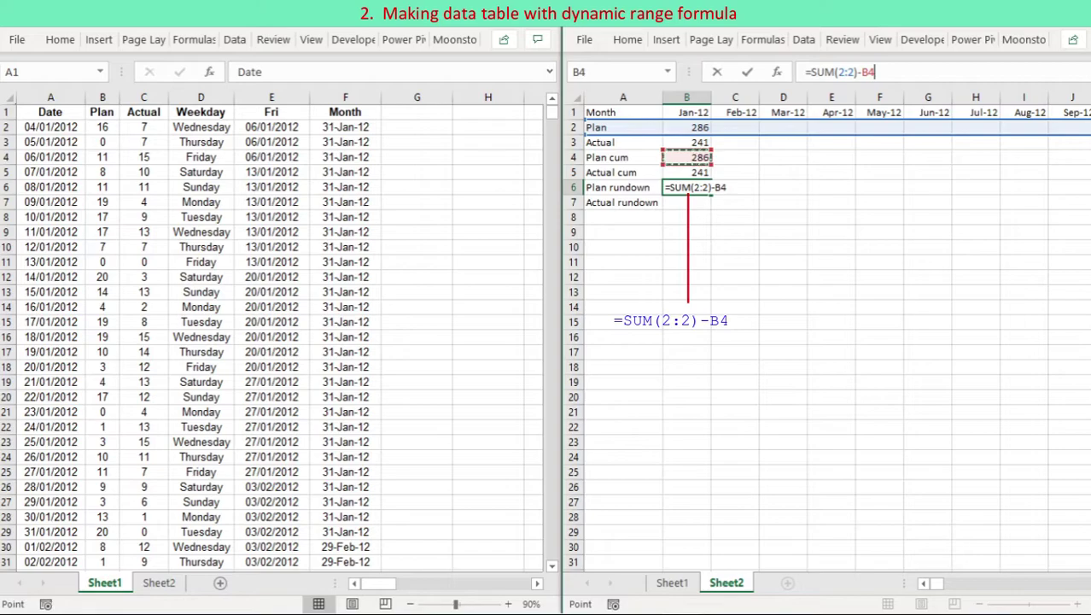
{"action": "key", "text": "ctrl+Return"}
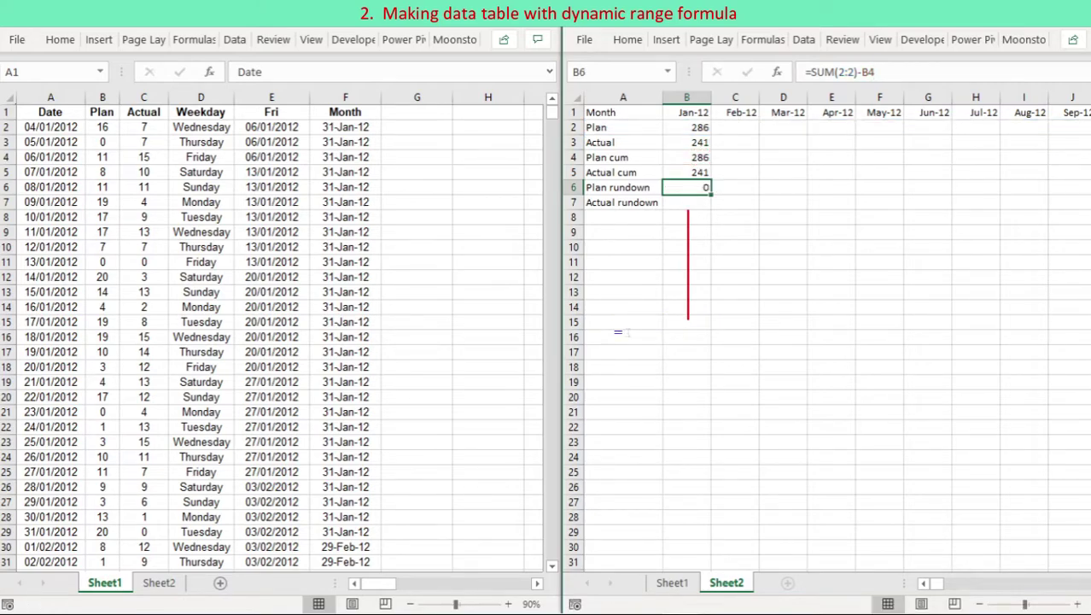
Step: Enter the actual rundown formula =SUM(2:2)-B5 in cell B7 of Sheet2
{"action": "key", "text": "Down"}
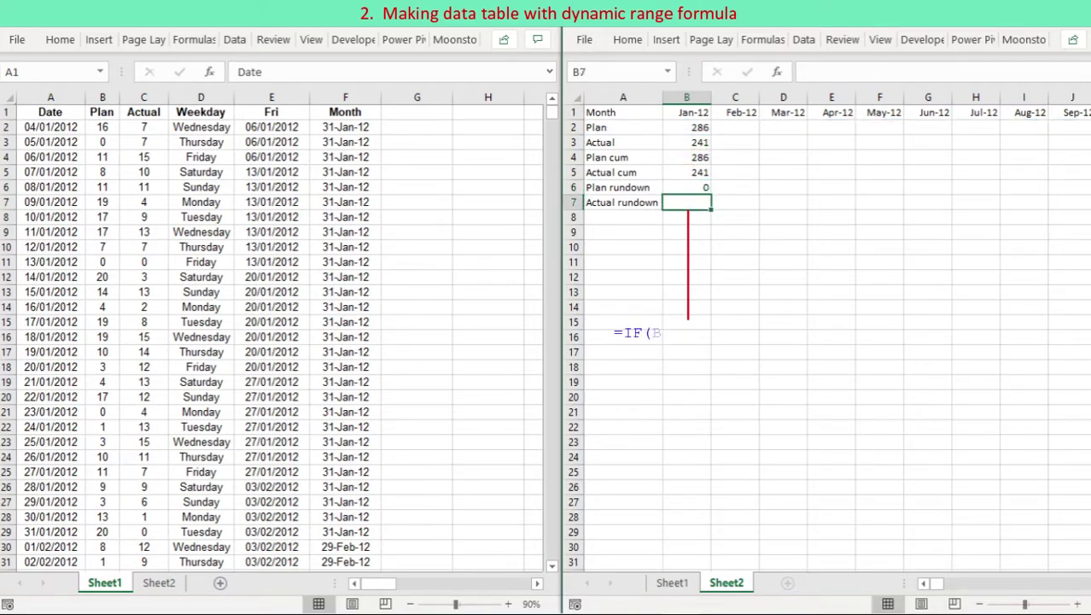
{"action": "type", "text": "="}
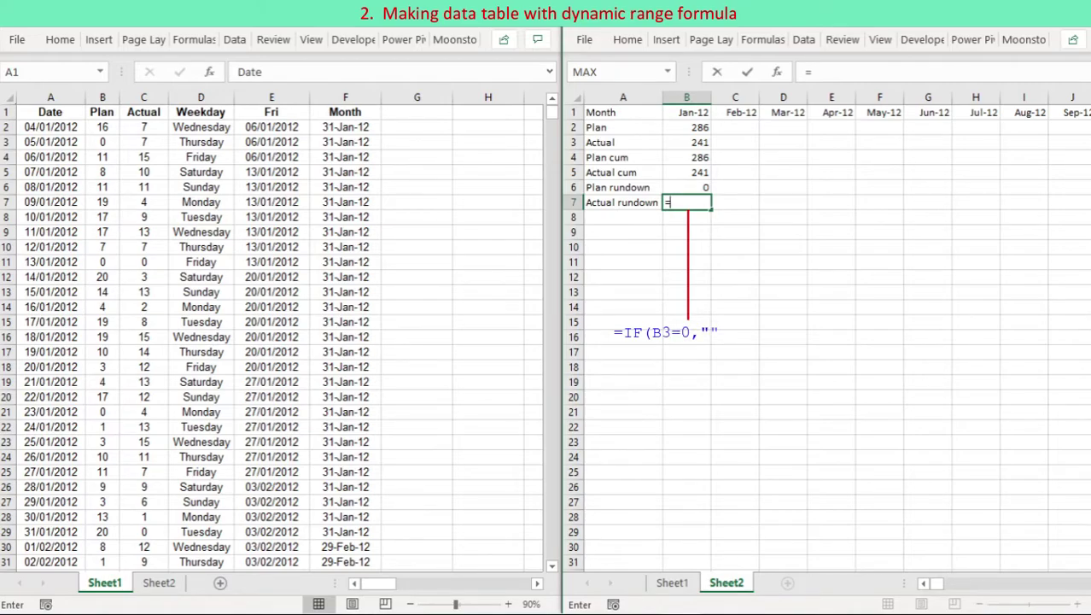
{"action": "type", "text": "SUM"}
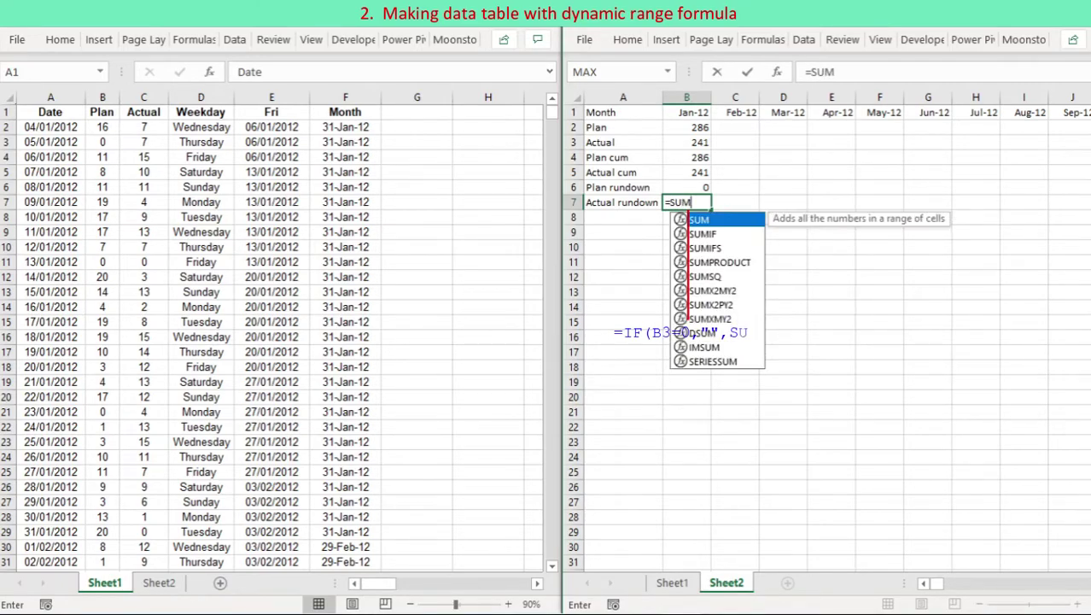
{"action": "type", "text": "("}
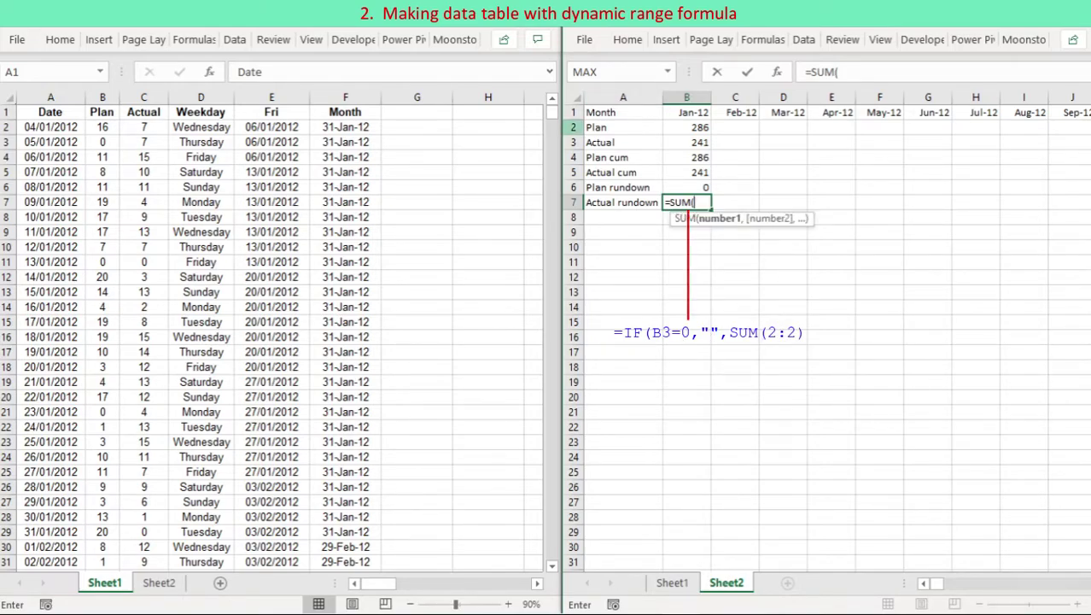
{"action": "left_click", "coordinate": [573, 127]}
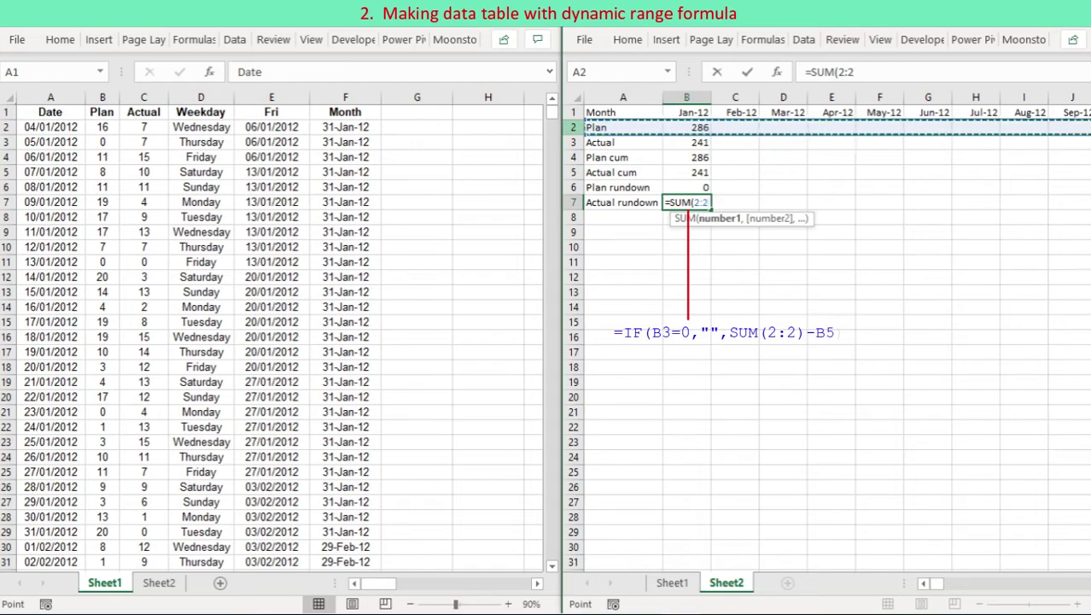
{"action": "left_click", "coordinate": [854, 71]}
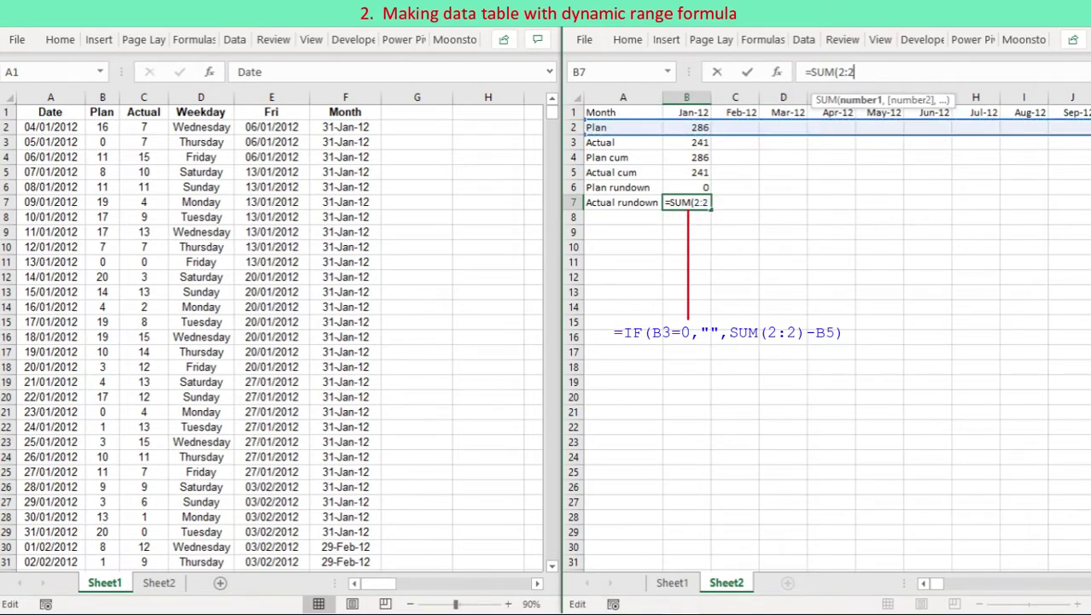
{"action": "type", "text": ")-"}
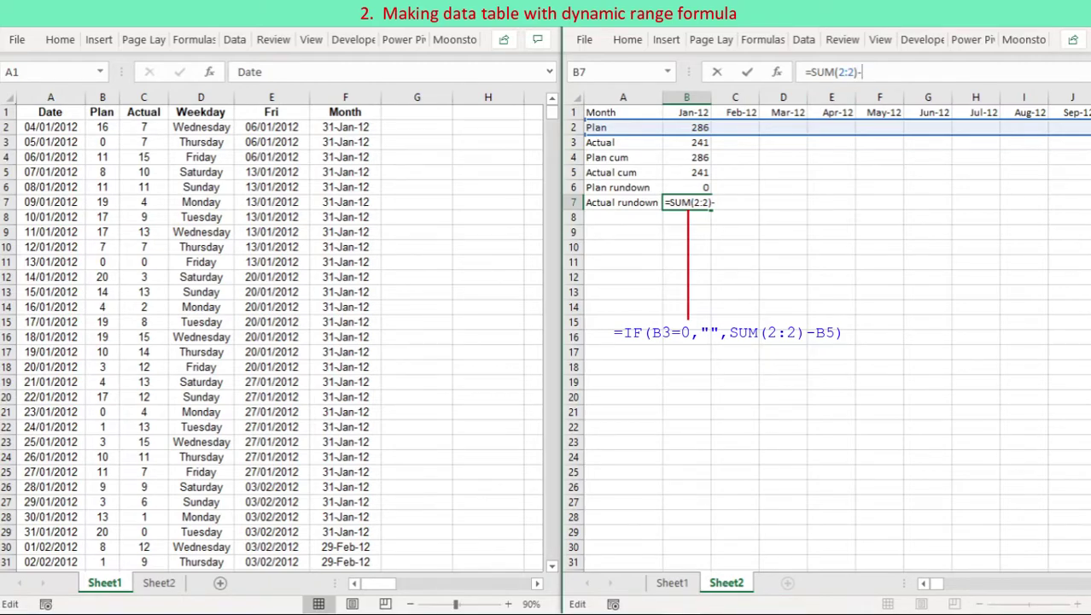
{"action": "left_click", "coordinate": [686, 172]}
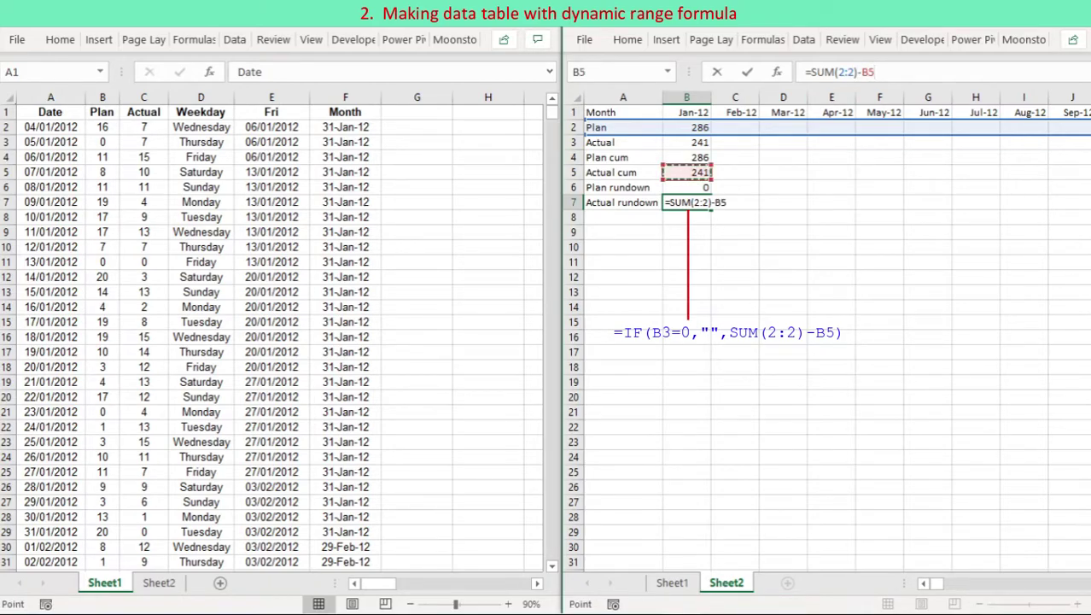
{"action": "key", "text": "Return"}
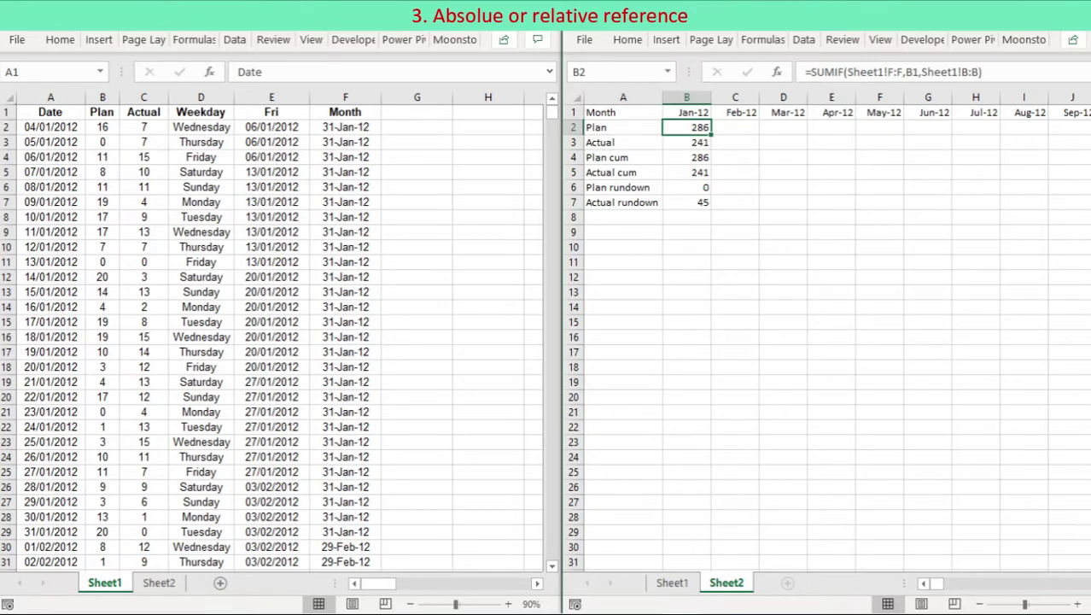
Step: Make the column ranges in cell B2's plan SUMIF formula absolute as Sheet1!$F:$F and Sheet1!$B:$B, keeping B1 relative
{"action": "left_click", "coordinate": [892, 72]}
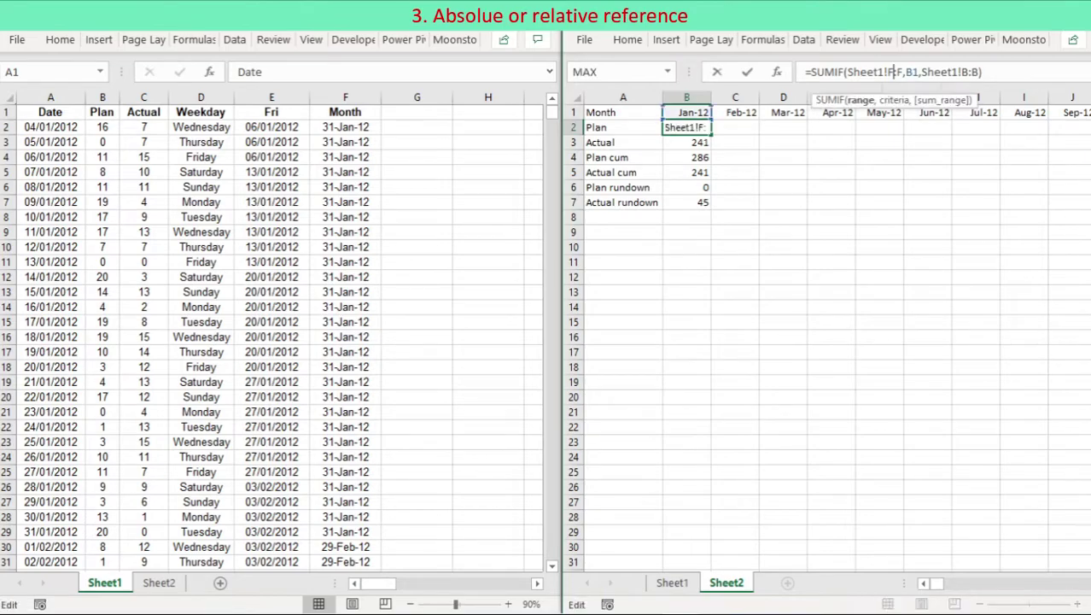
{"action": "key", "text": "F4"}
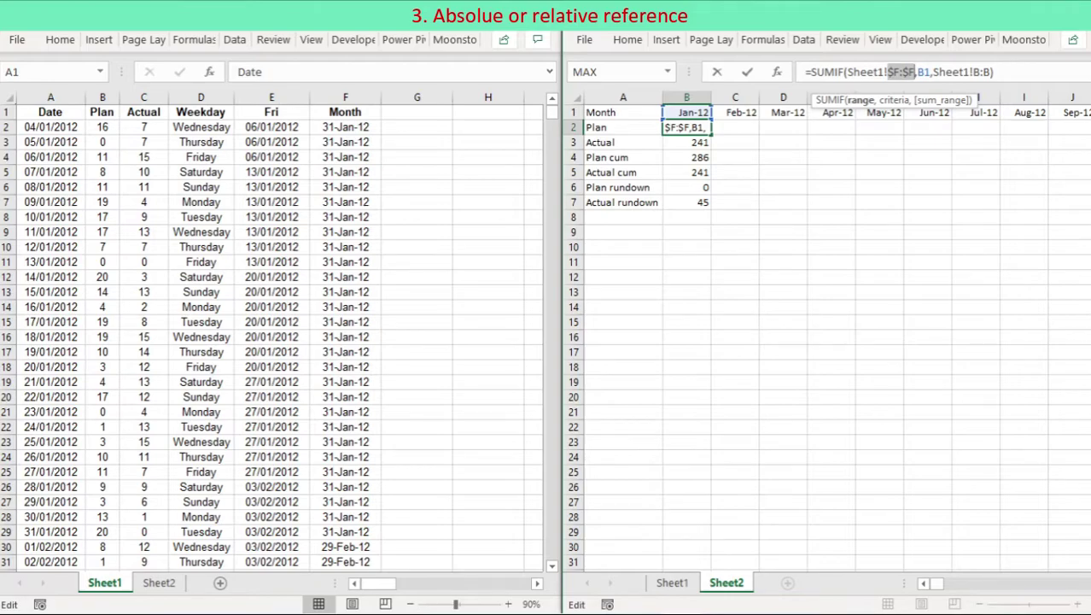
{"action": "left_click", "coordinate": [981, 71]}
{"action": "key", "text": "F4"}
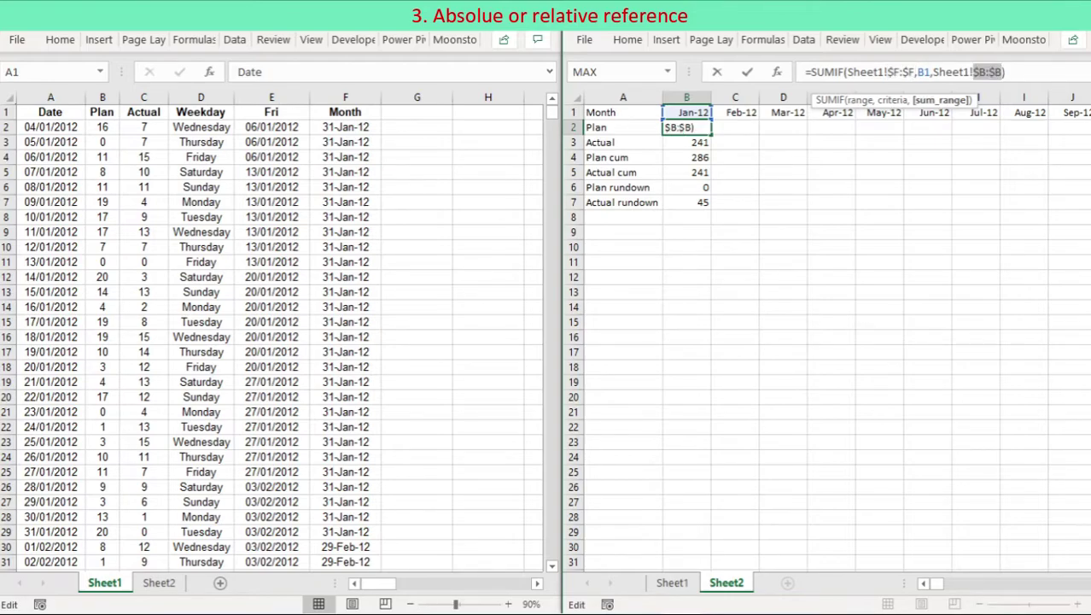
{"action": "key", "text": "ctrl+Return"}
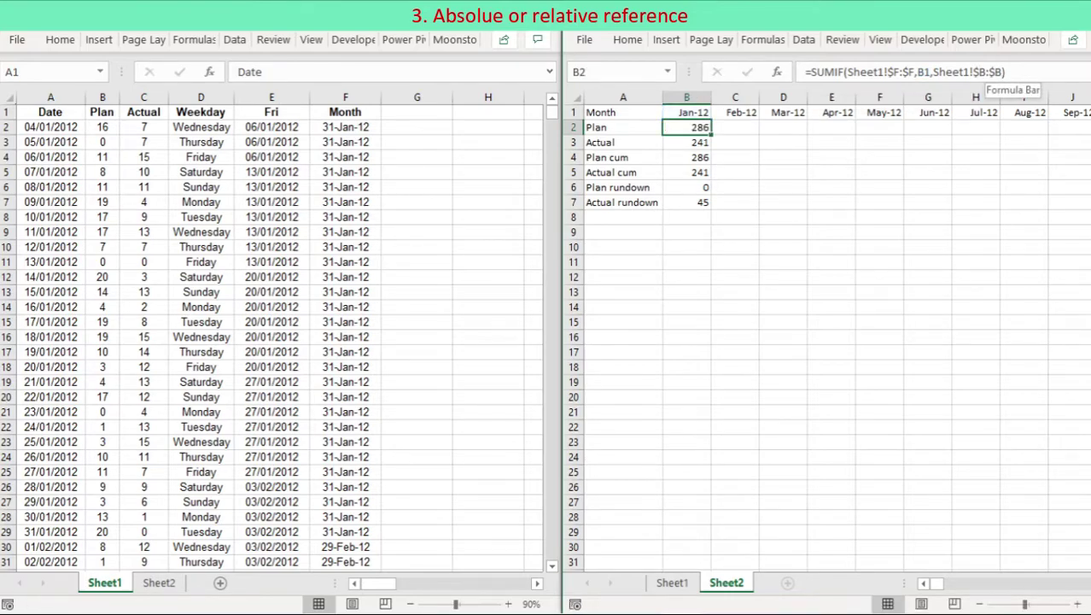
Step: Make the column ranges in cell B3's actual SUMIF formula absolute as Sheet1!$F:$F and Sheet1!$C:$C, keeping B1 relative
{"action": "key", "text": "Down"}
{"action": "left_click", "coordinate": [891, 72]}
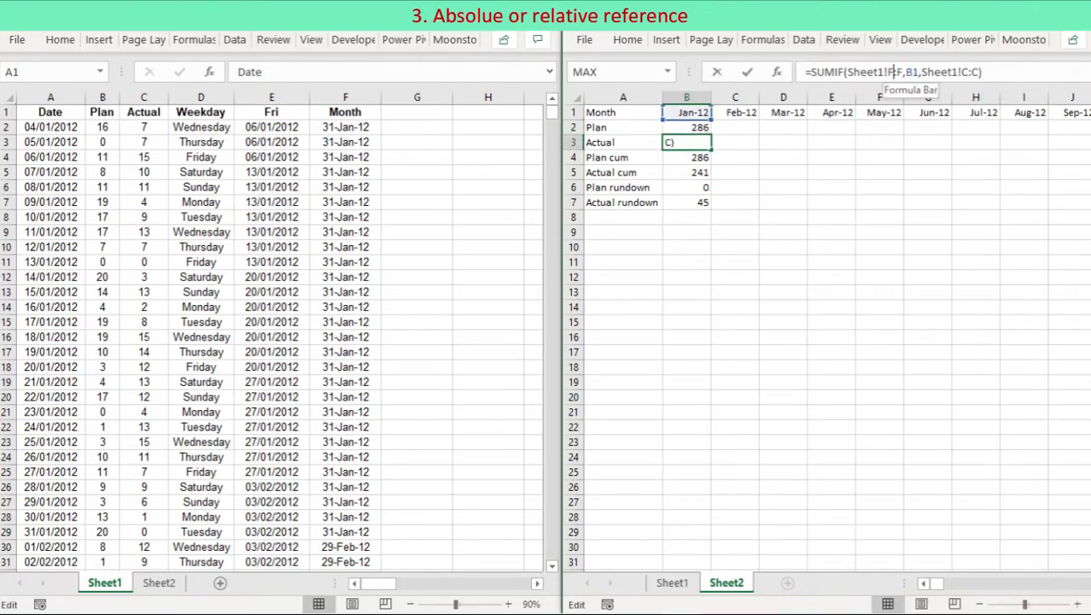
{"action": "key", "text": "F4"}
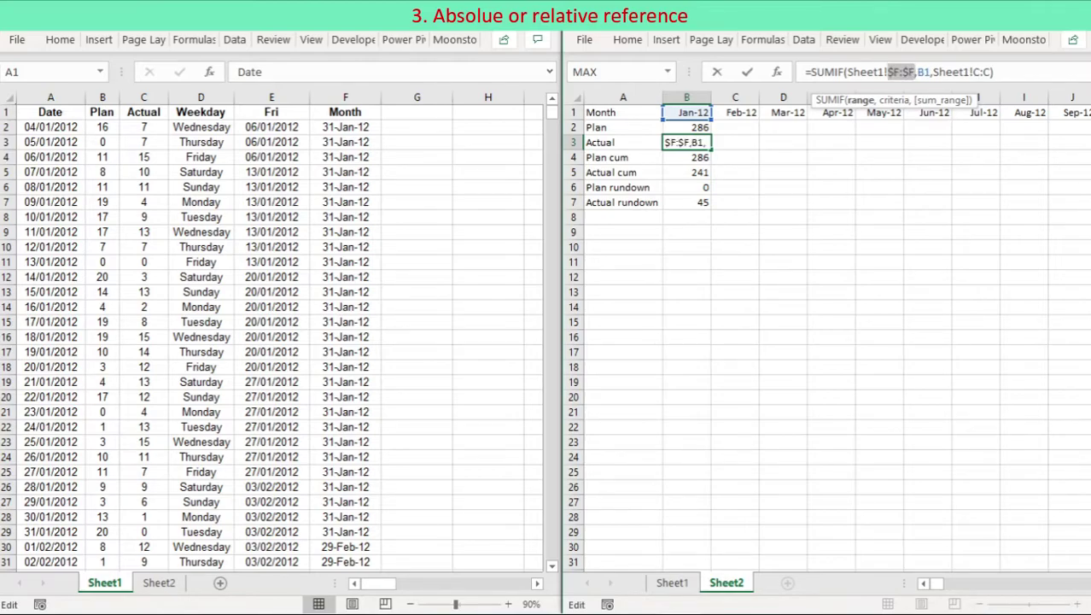
{"action": "left_click", "coordinate": [979, 72]}
{"action": "key", "text": "F4"}
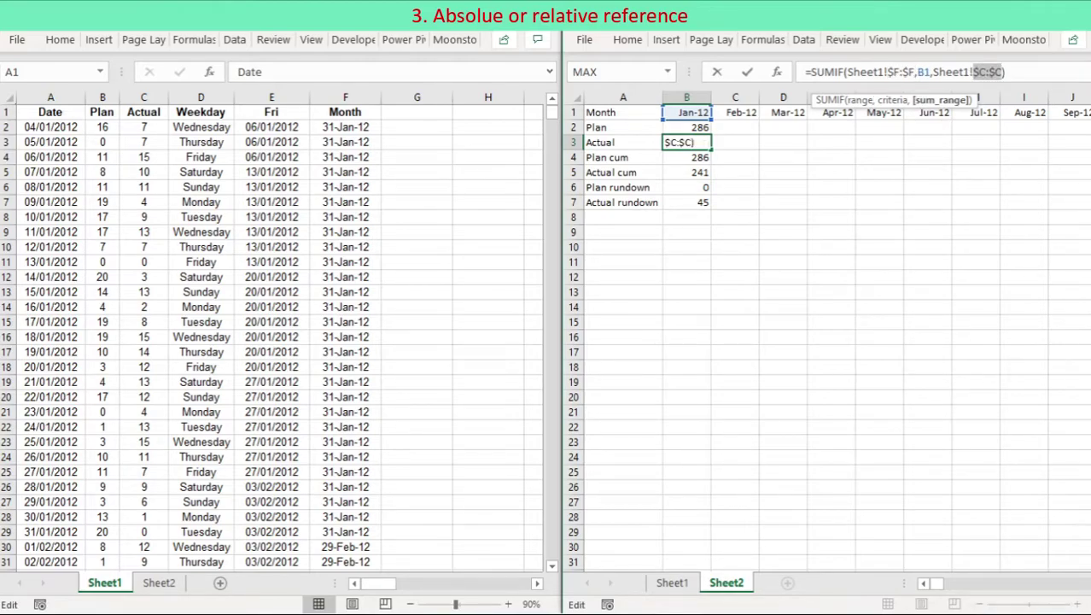
{"action": "left_click", "coordinate": [1005, 72]}
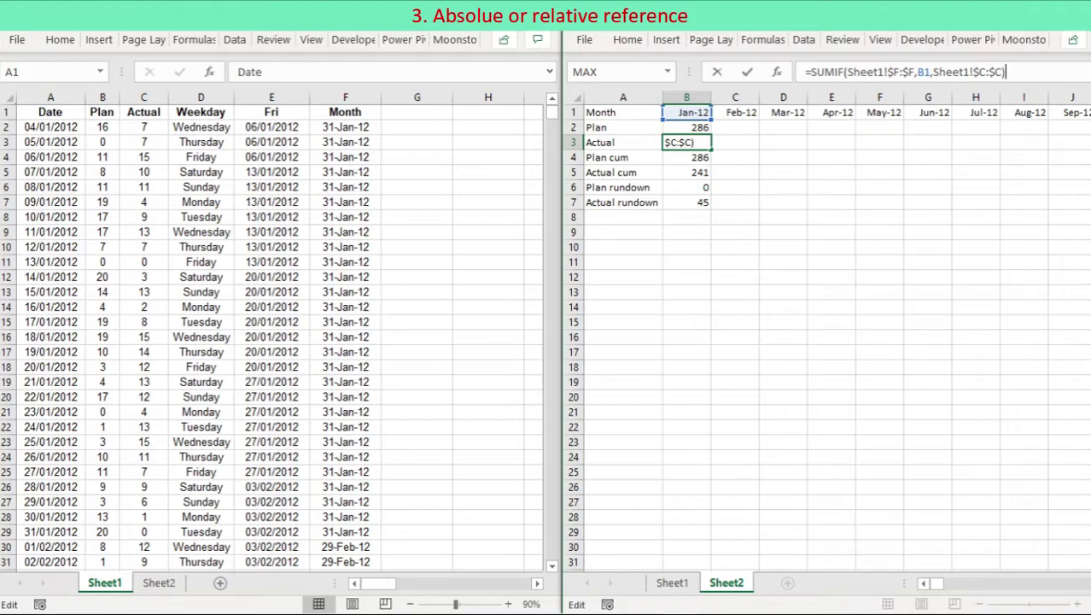
{"action": "key", "text": "Return"}
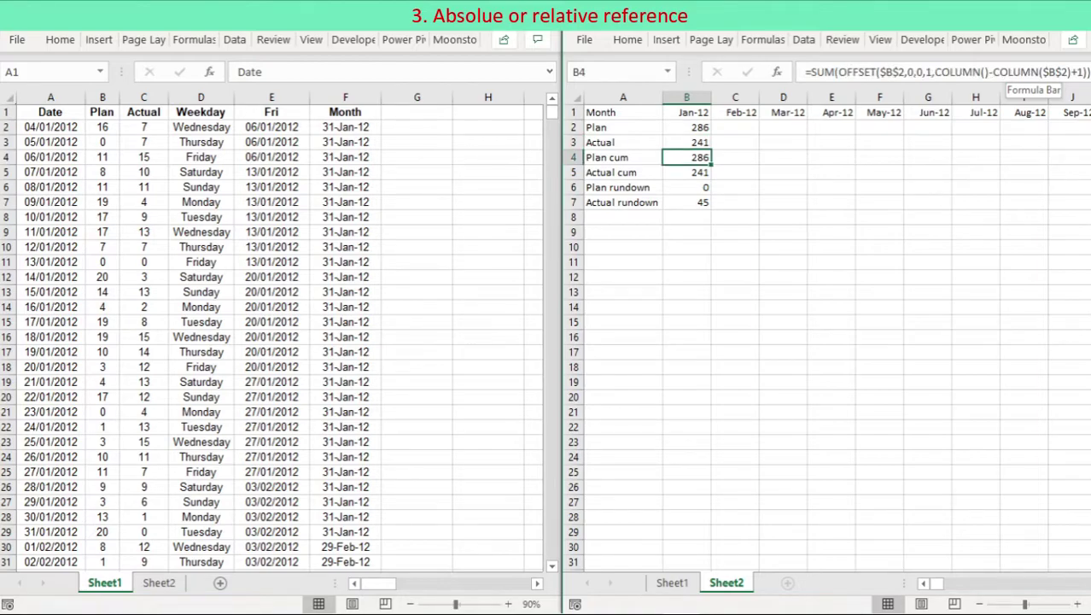
{"action": "key", "text": "Down"}
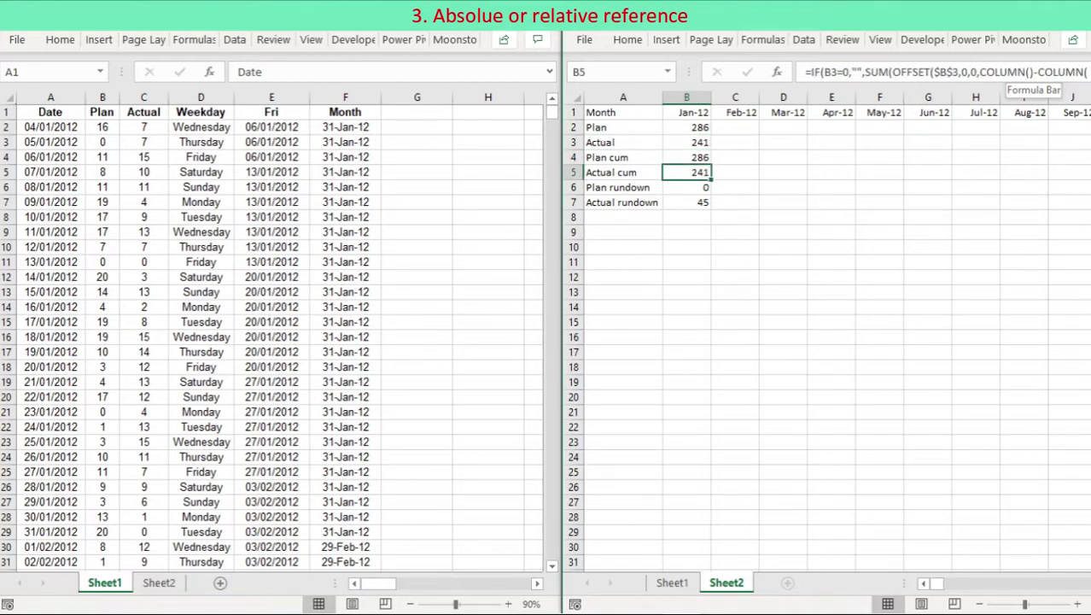